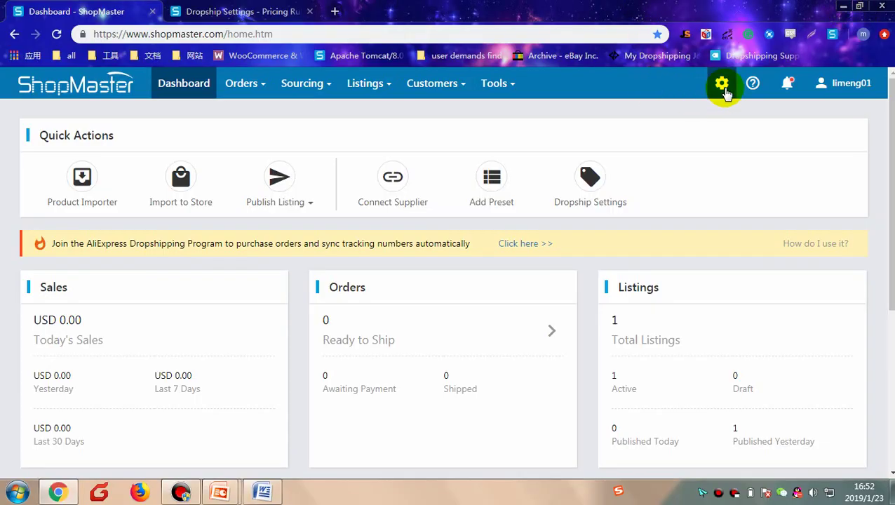
Step: Go to the gear menu's Dropship Settings and open the Pricing Rules page
click(722, 83)
click(694, 134)
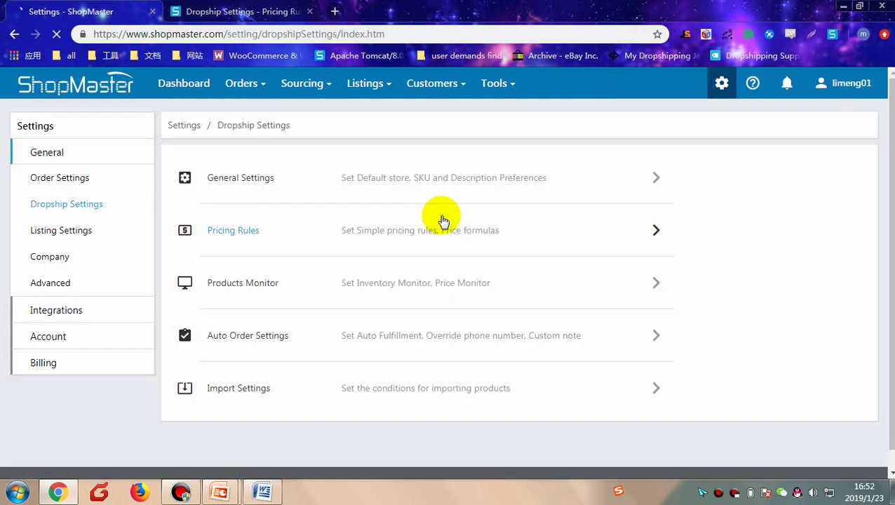
click(242, 232)
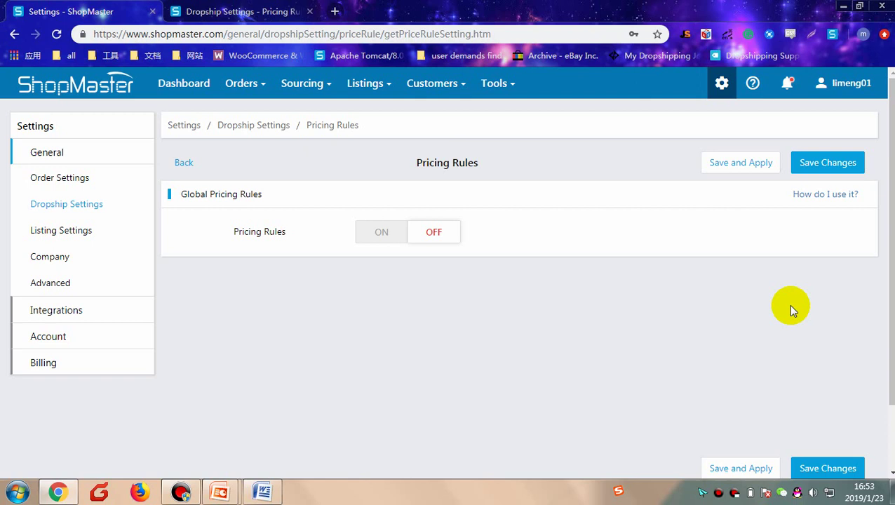
Step: Show the 'Dropship Settings - Pricing Rules' help article in the Support Center tab
click(203, 10)
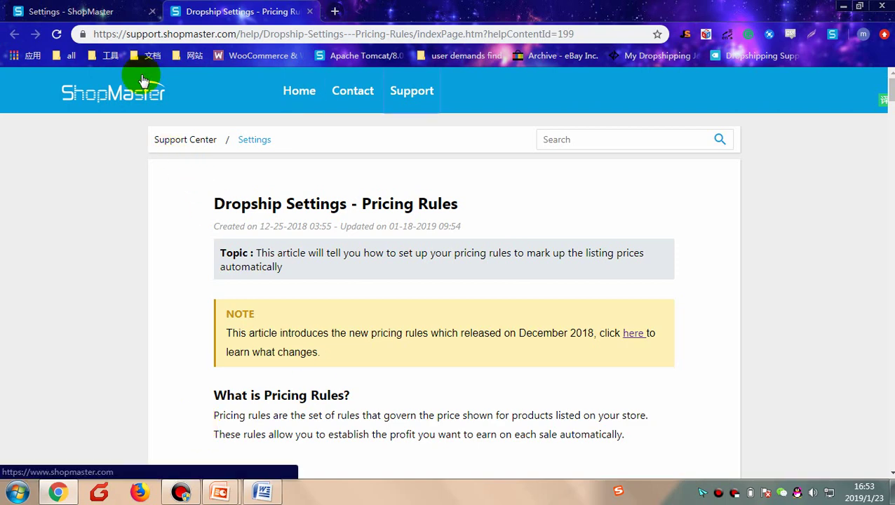
Step: Switch Pricing Rules ON, try Fixed Value and Multiplier, then settle on a Percentage markup
click(93, 12)
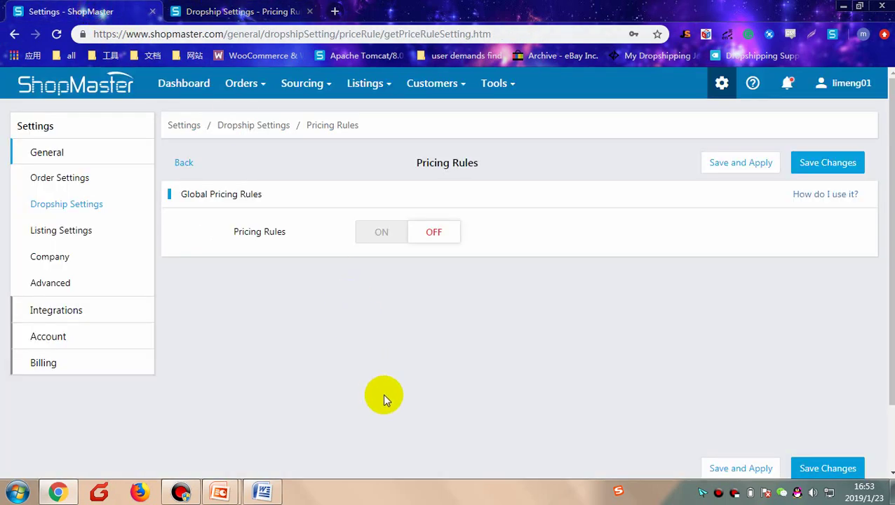
click(377, 233)
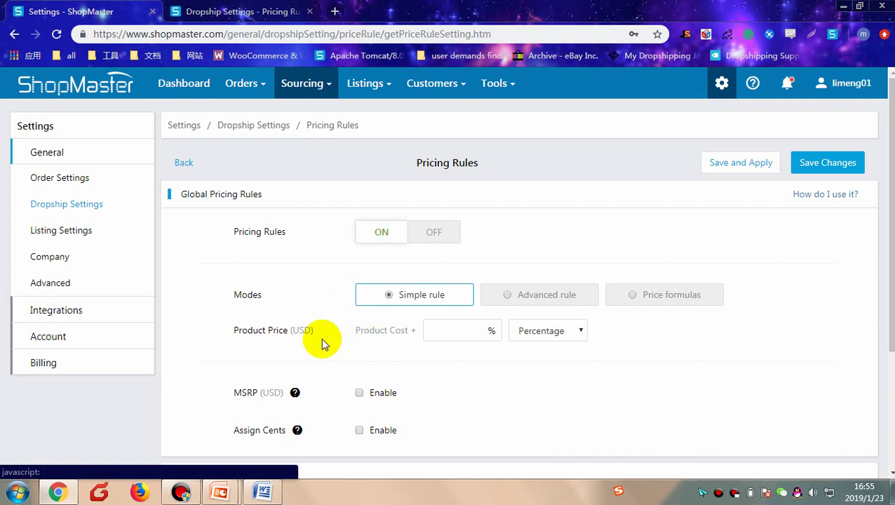
click(549, 331)
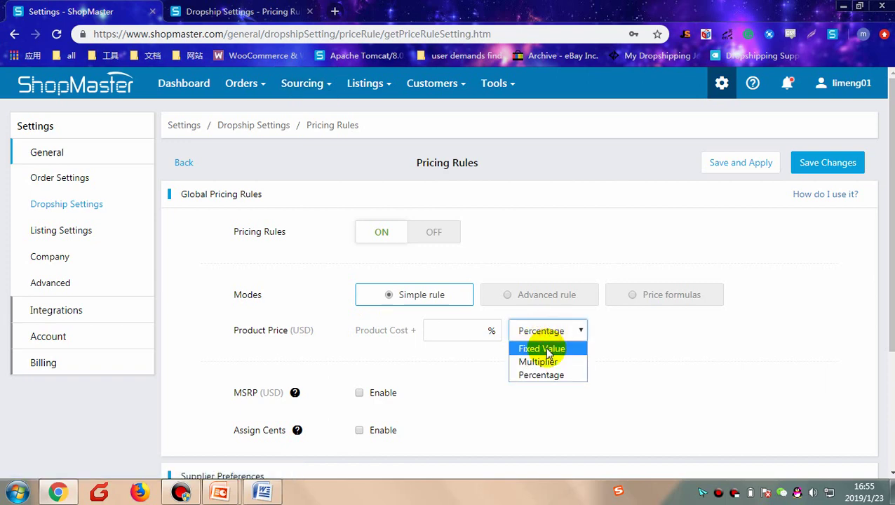
click(548, 350)
click(561, 331)
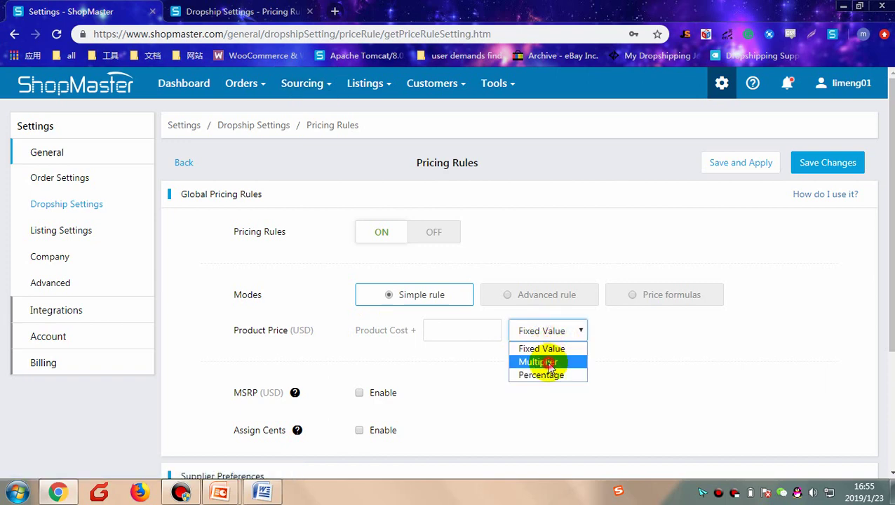
click(551, 362)
click(561, 333)
click(549, 374)
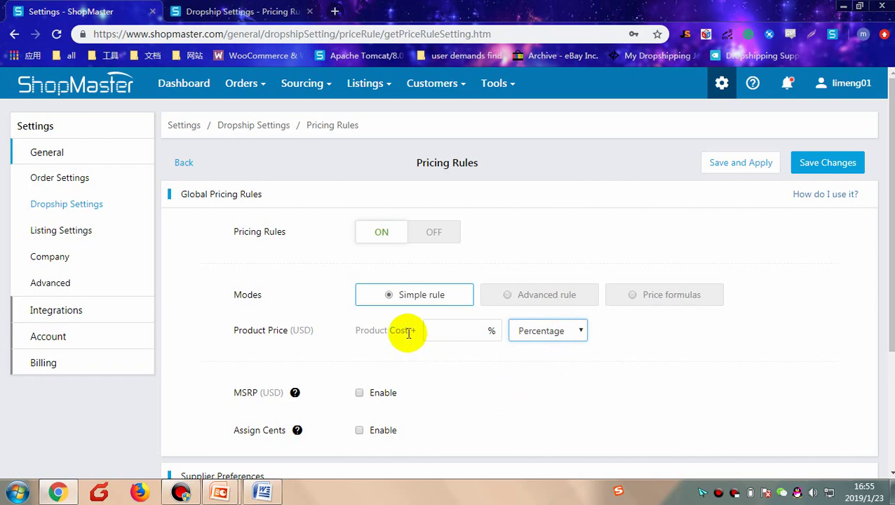
drag(408, 334, 349, 335)
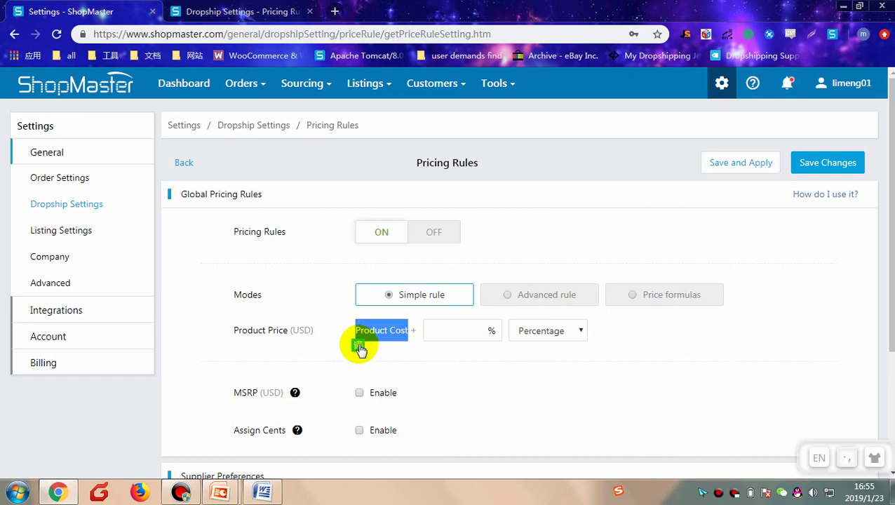
click(629, 263)
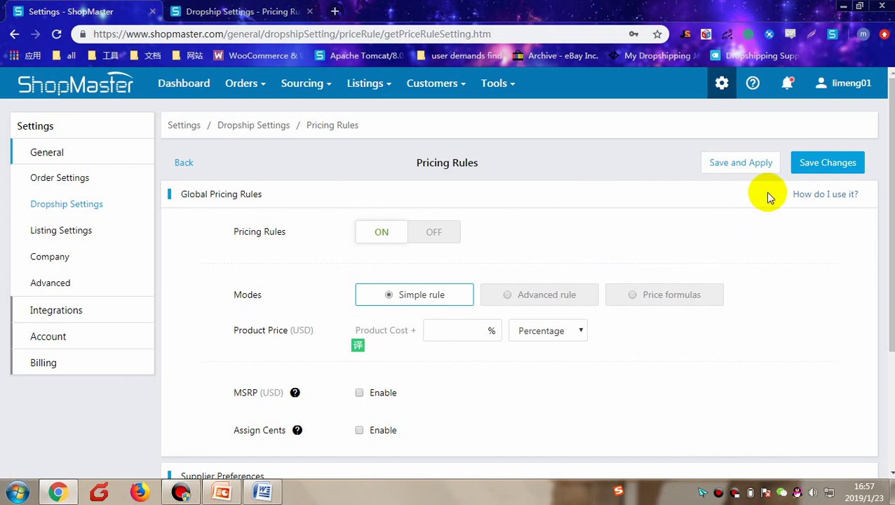
Step: With the Word document beside the browser, set the markup to Fixed Value 5 on product cost
click(859, 5)
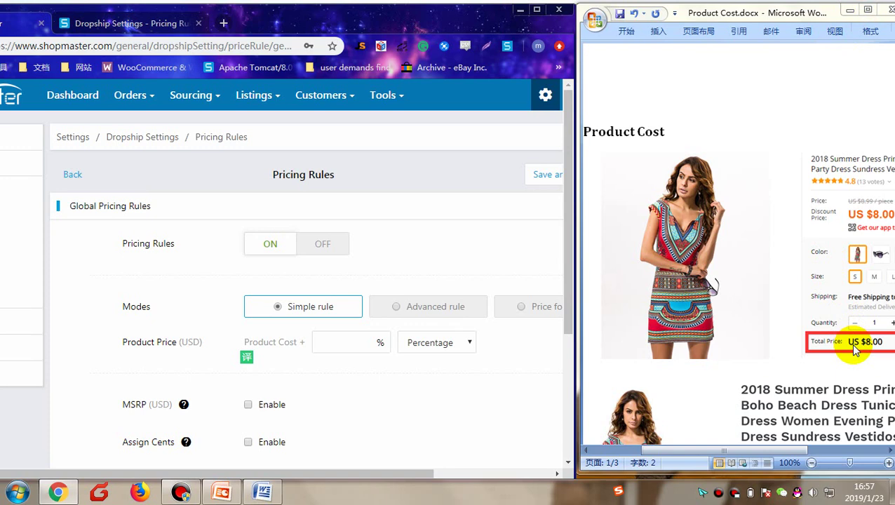
scroll(455, 231, down, 2)
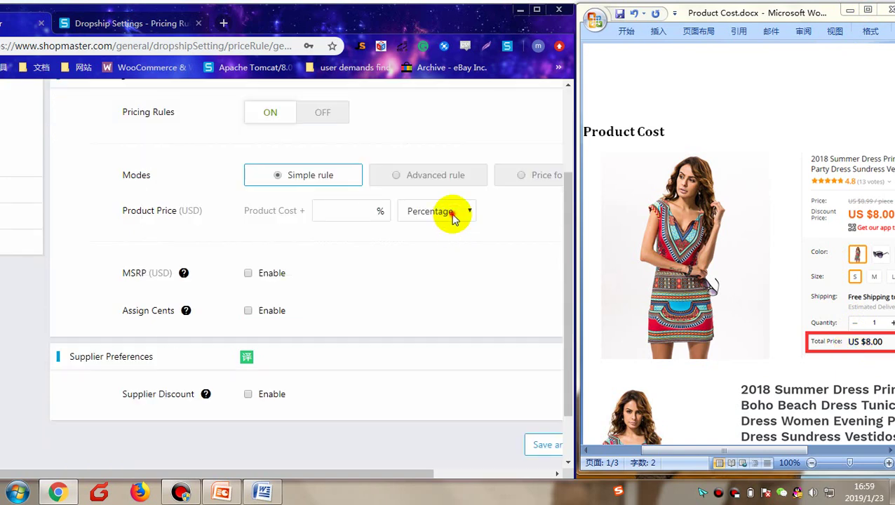
click(452, 217)
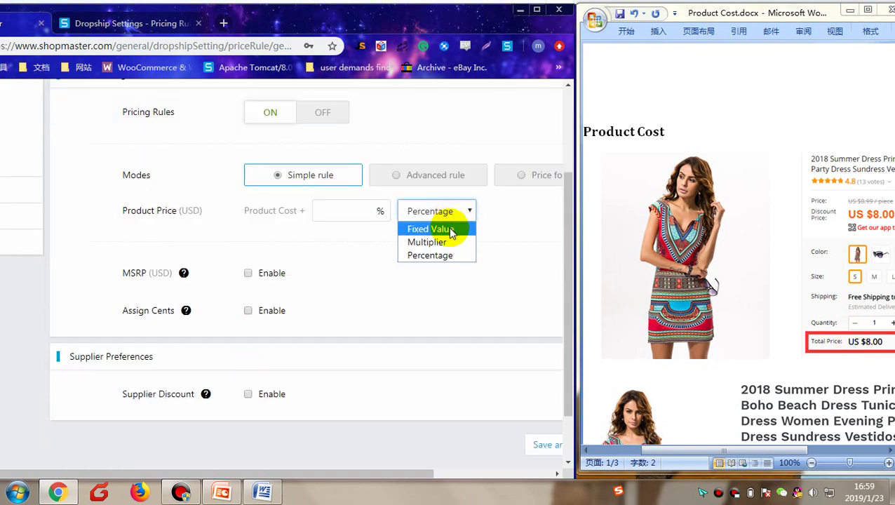
click(452, 230)
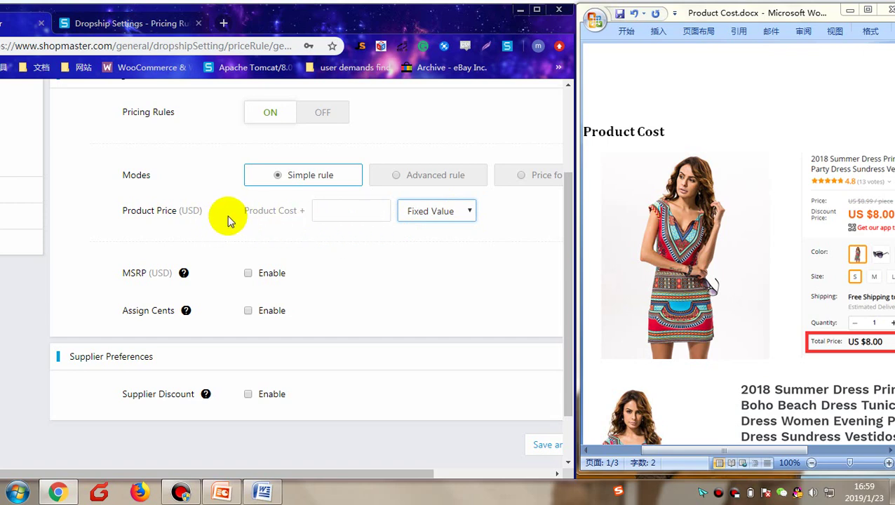
click(369, 212)
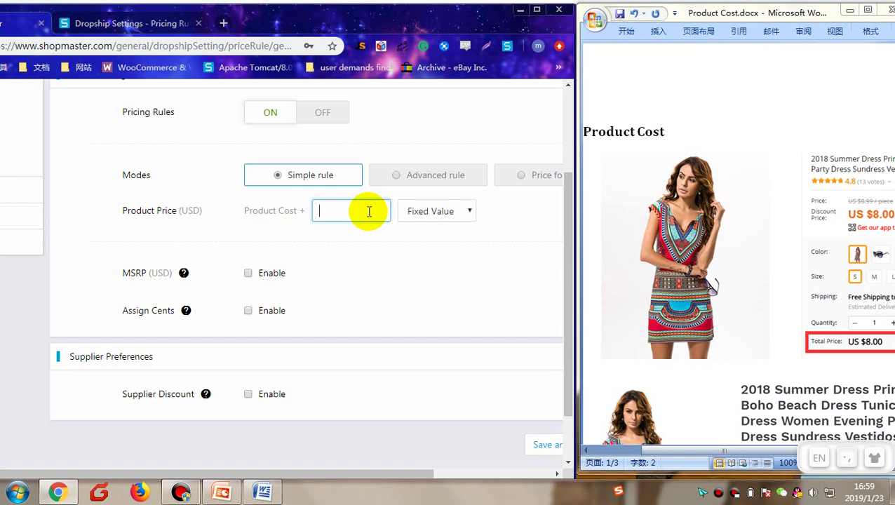
text(5)
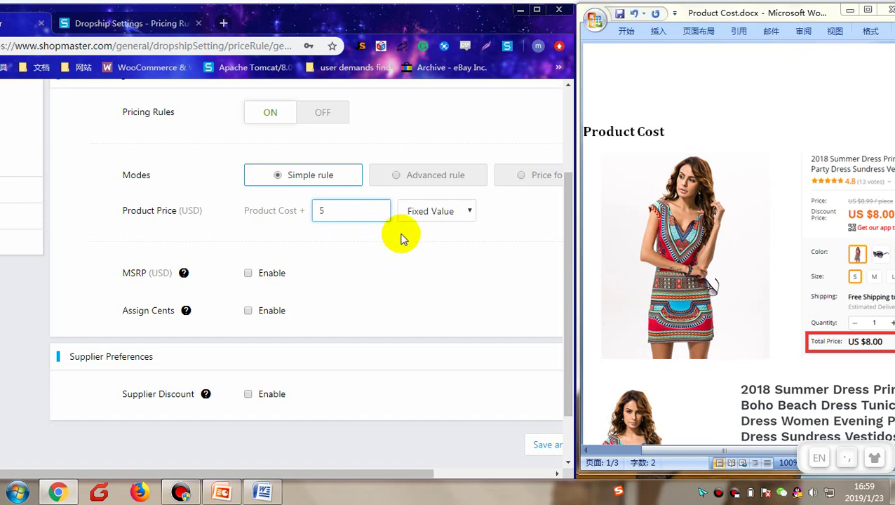
click(420, 247)
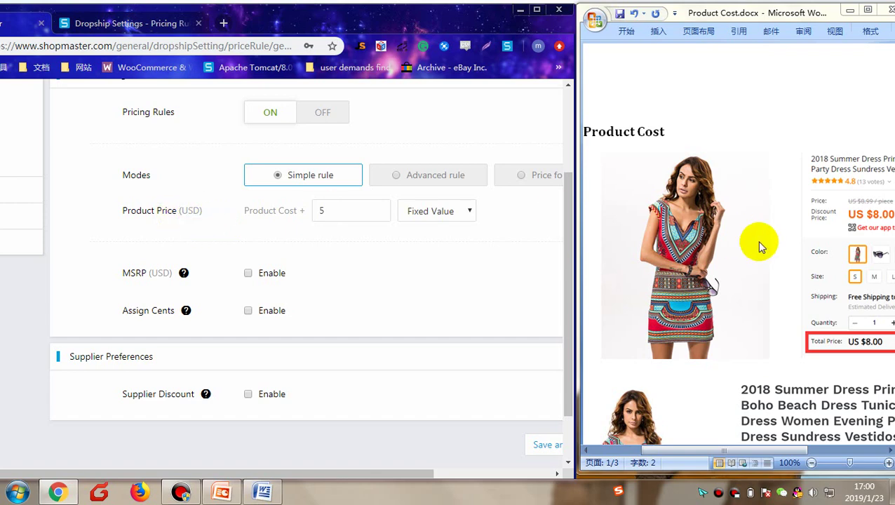
Step: Replace the second dress picture in the Word document with the copied $13.00 example
scroll(712, 284, down, 5)
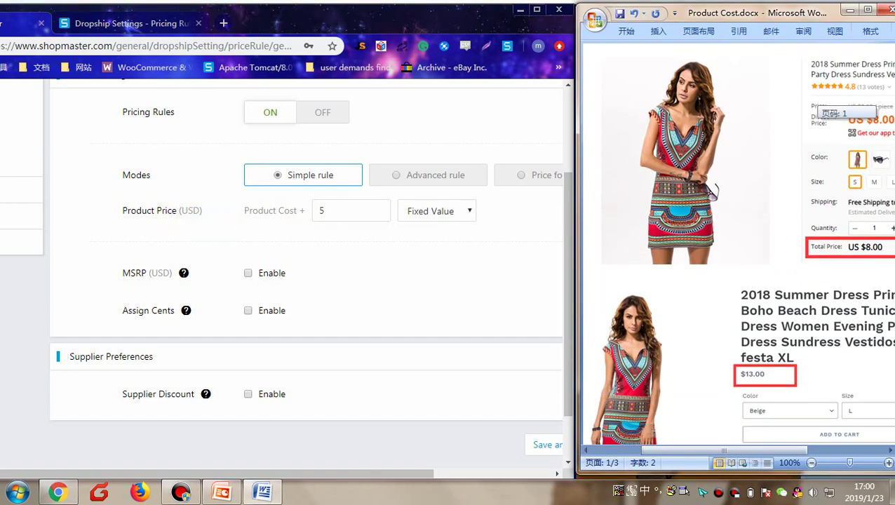
click(839, 214)
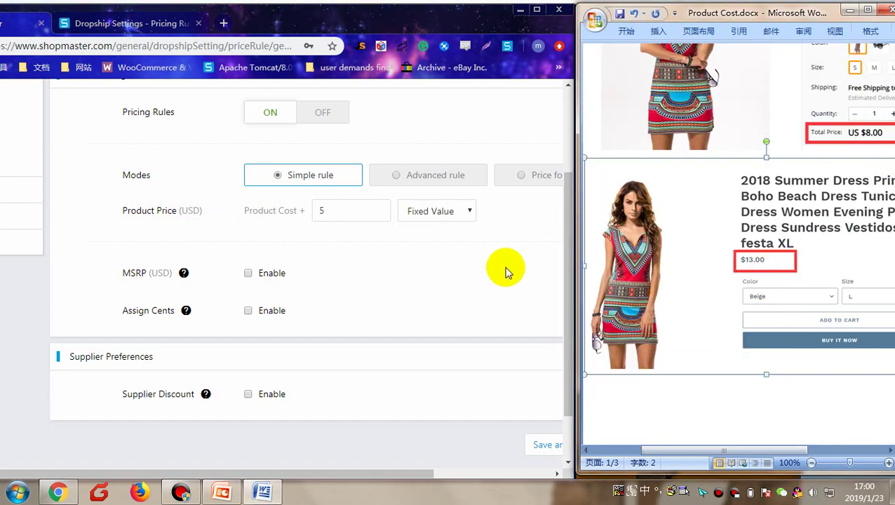
key(ctrl+v)
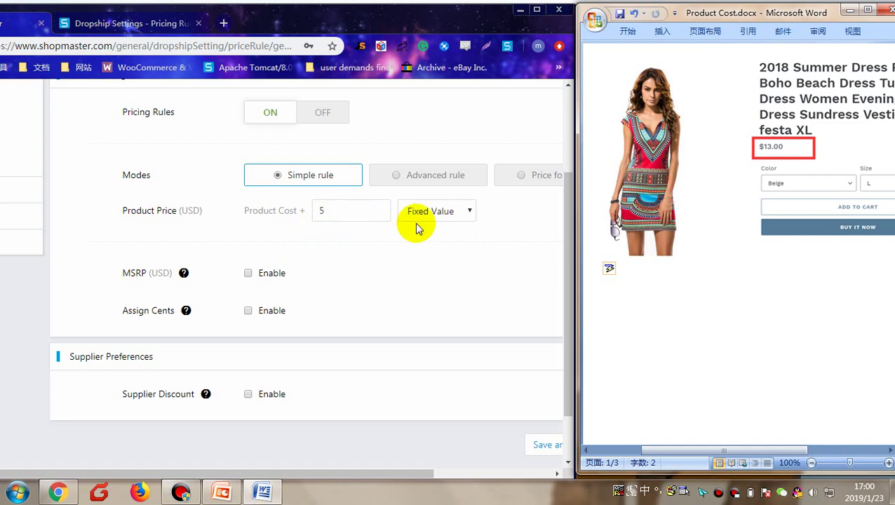
Step: Change the markup to Multiplier with value 5, then scroll the document to the $40.00 example
click(443, 209)
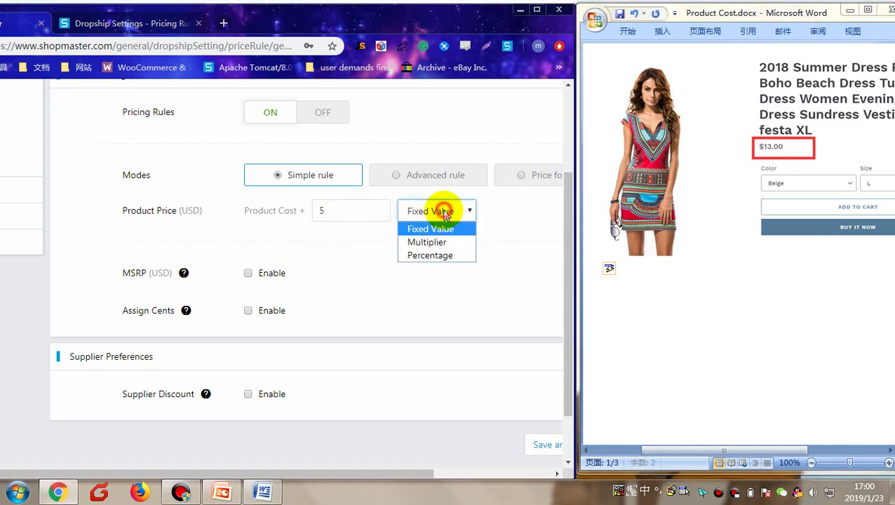
click(426, 243)
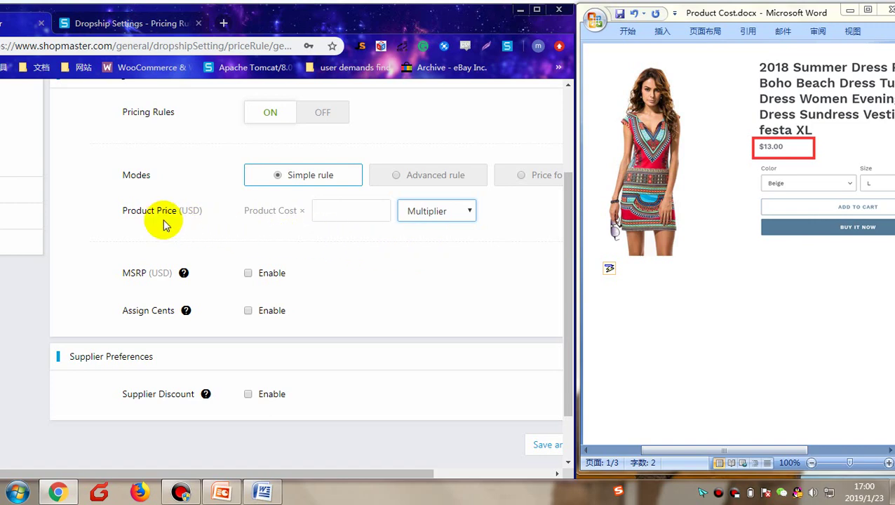
click(366, 216)
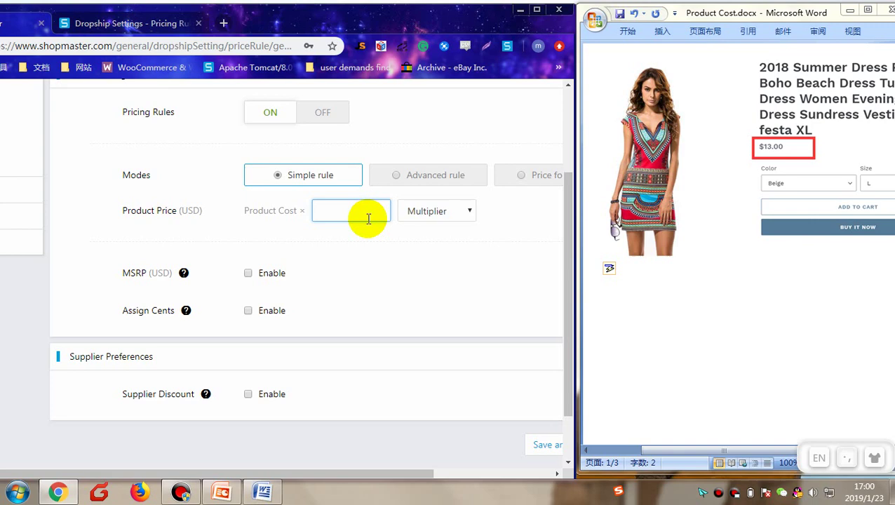
text(5)
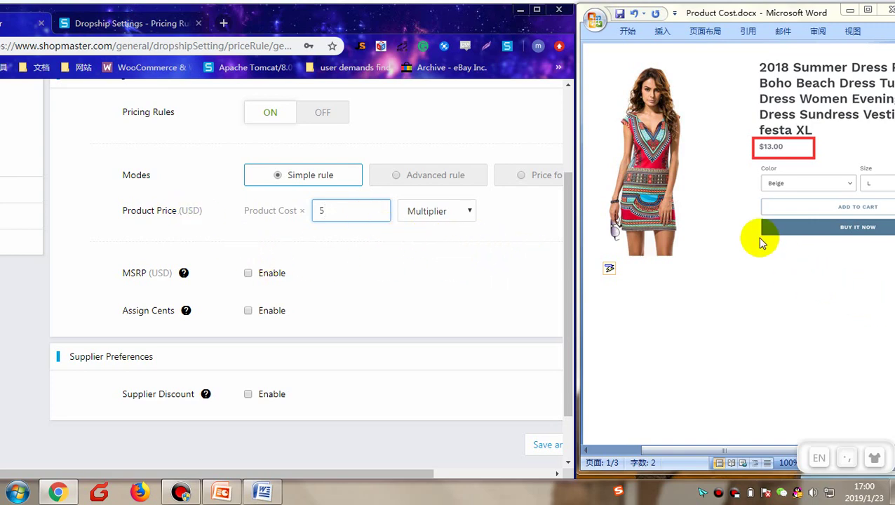
scroll(737, 245, down, 5)
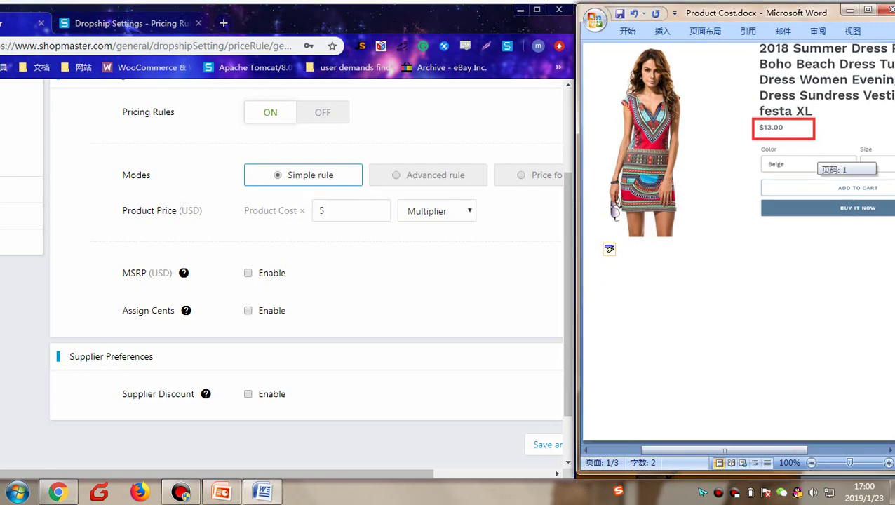
scroll(785, 274, down, 1)
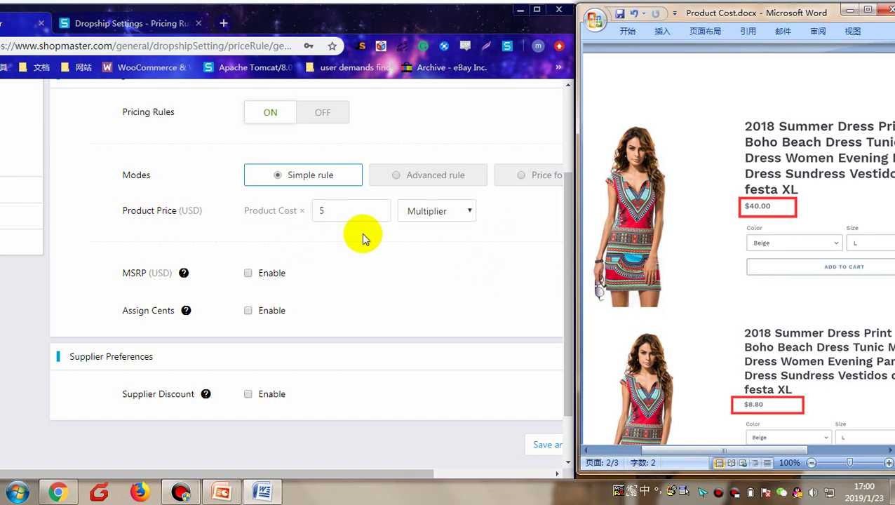
click(435, 213)
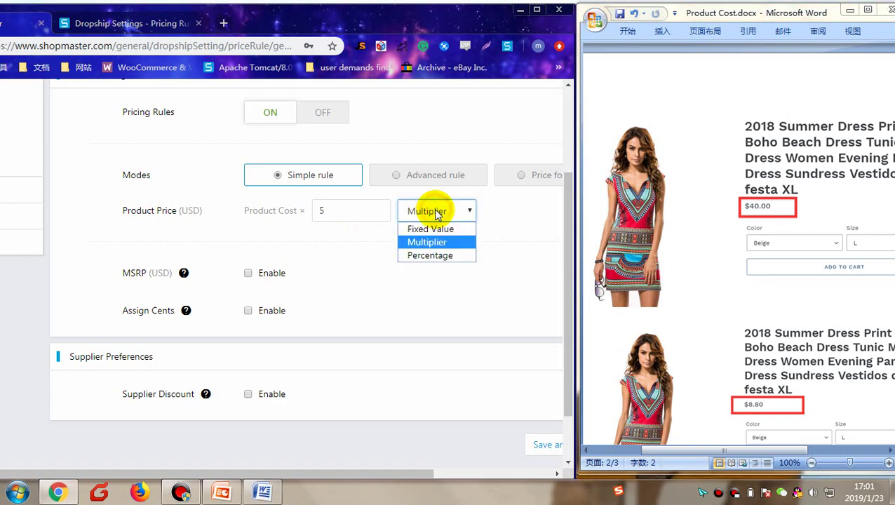
click(439, 258)
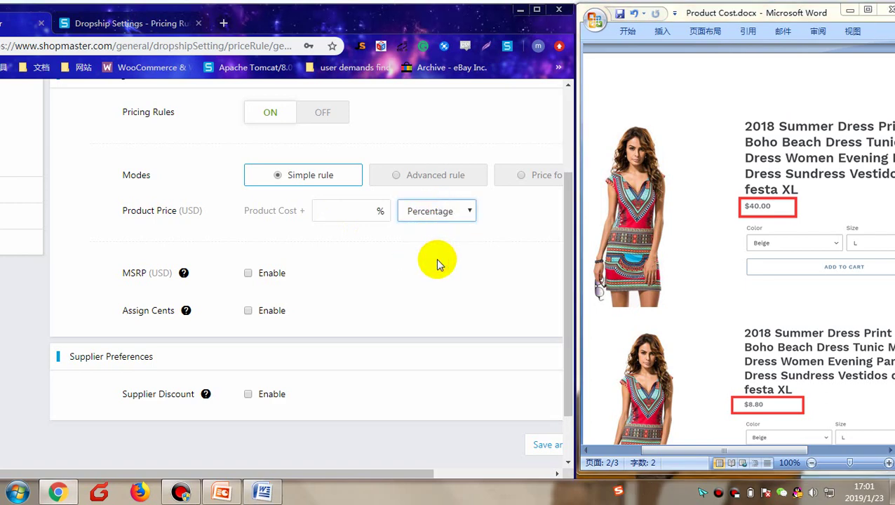
click(363, 211)
text(10)
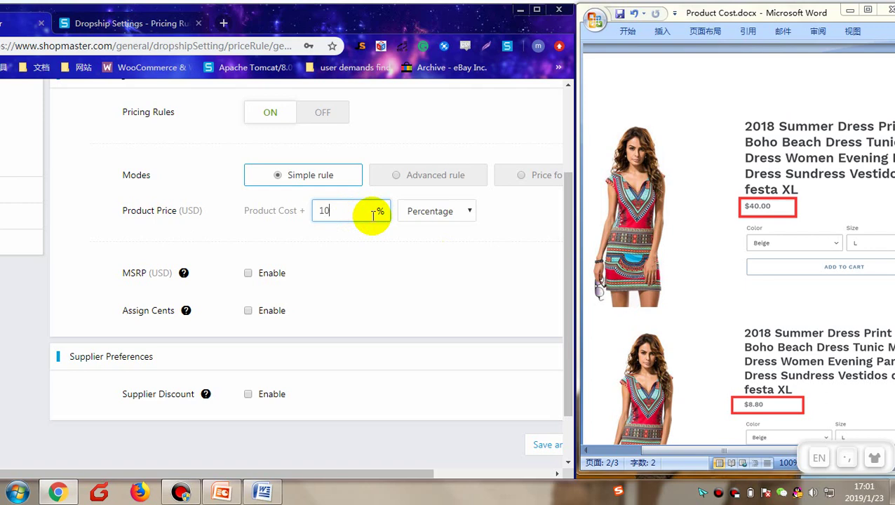
click(496, 235)
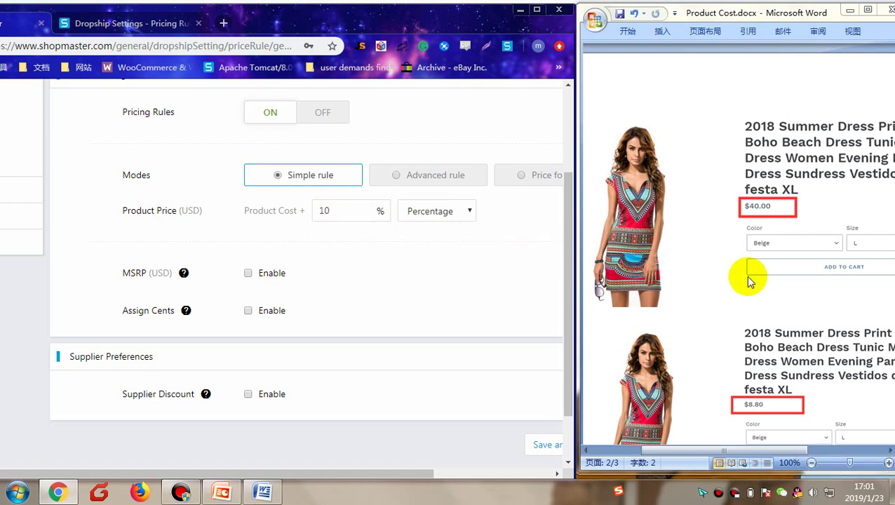
scroll(768, 287, down, 2)
scroll(794, 254, down, 2)
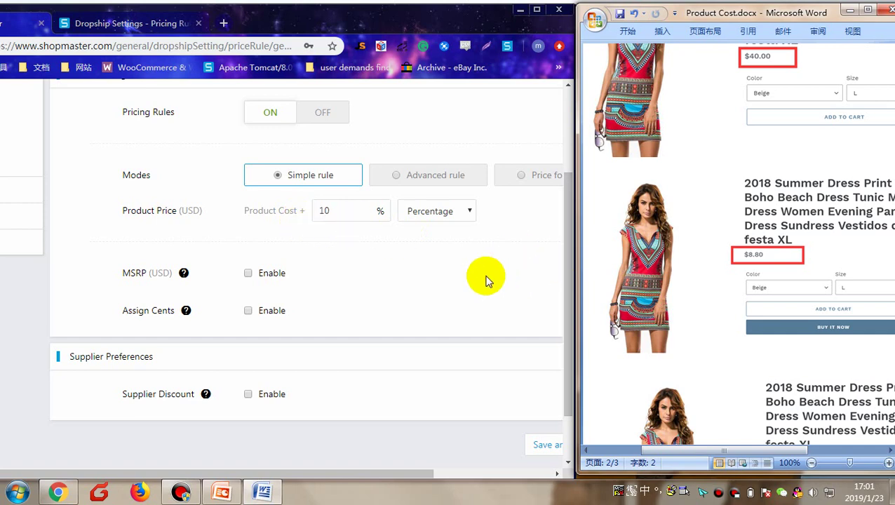
key(Tab)
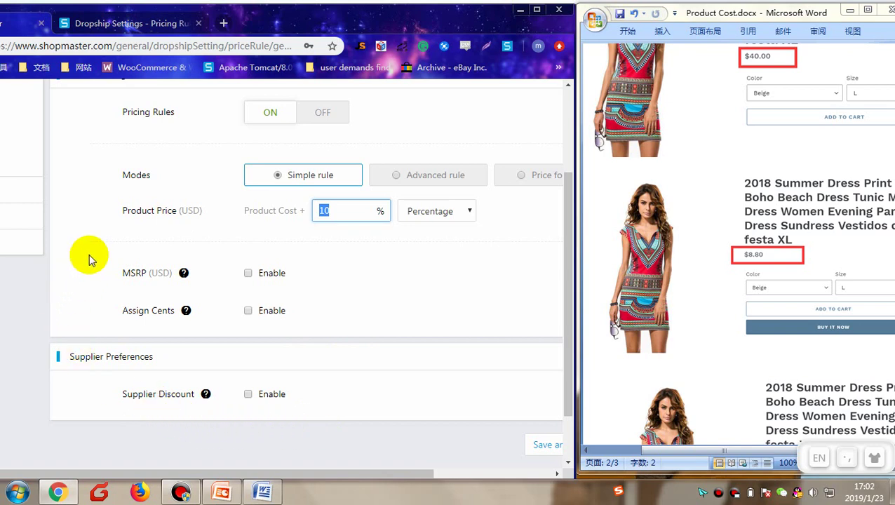
mouse_move(184, 275)
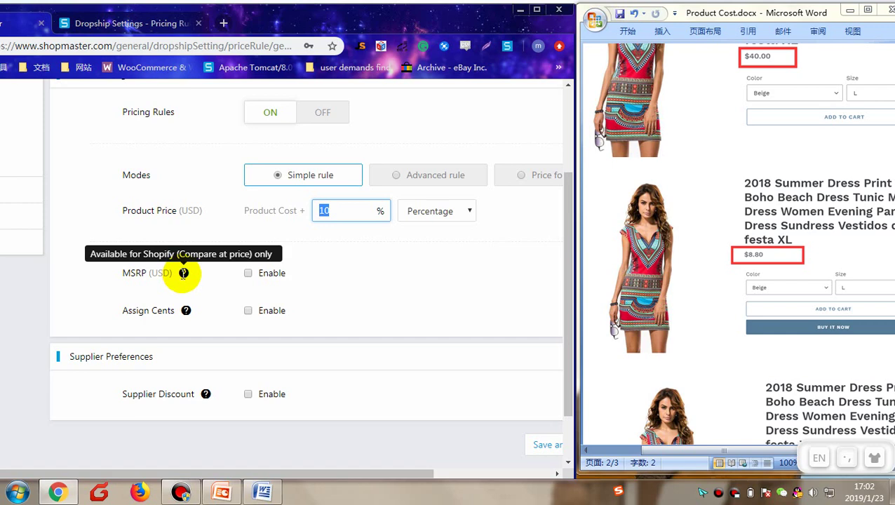
Step: Enable MSRP and check its calculation options without changing them
click(247, 274)
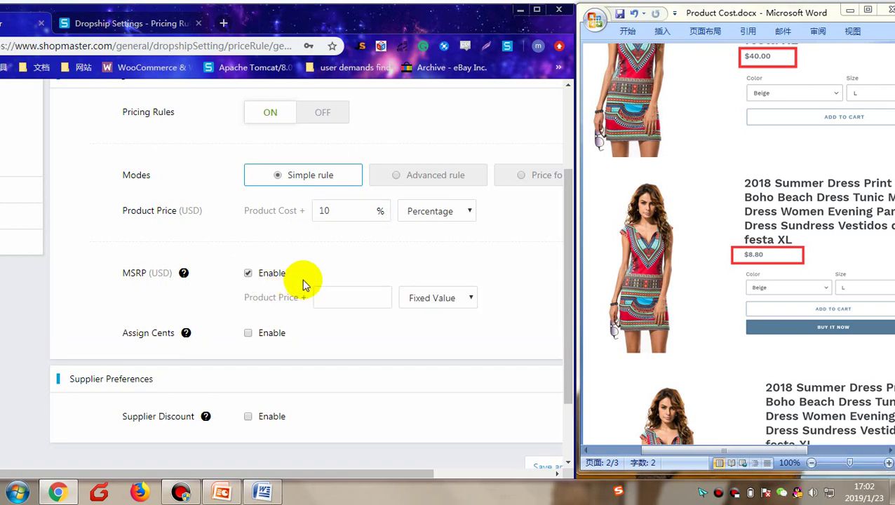
key(Tab)
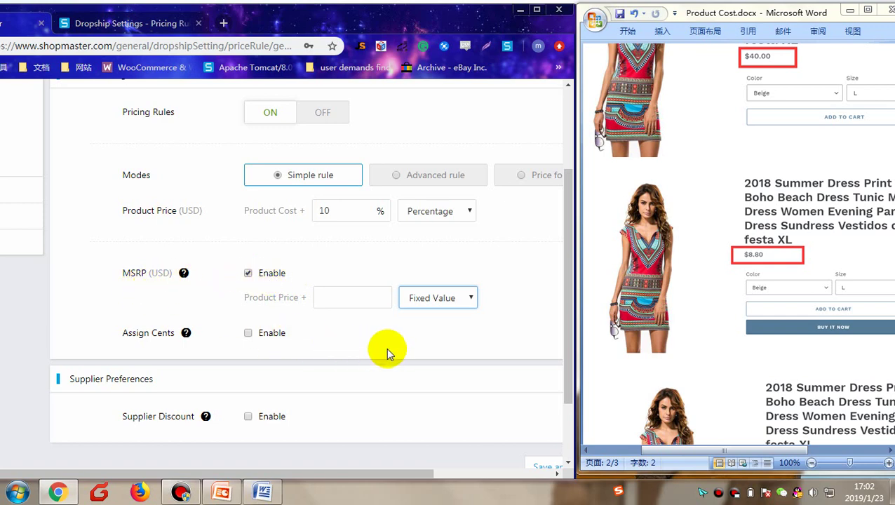
click(465, 302)
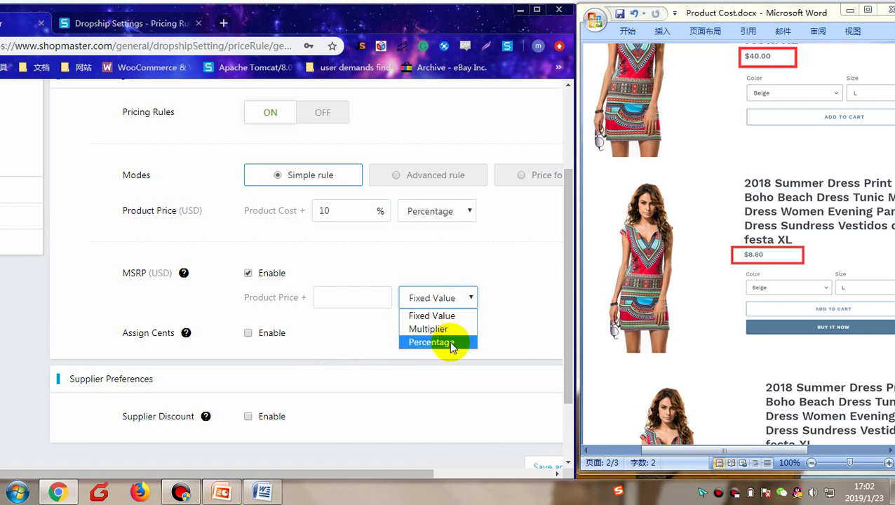
click(298, 298)
drag(298, 297, 234, 295)
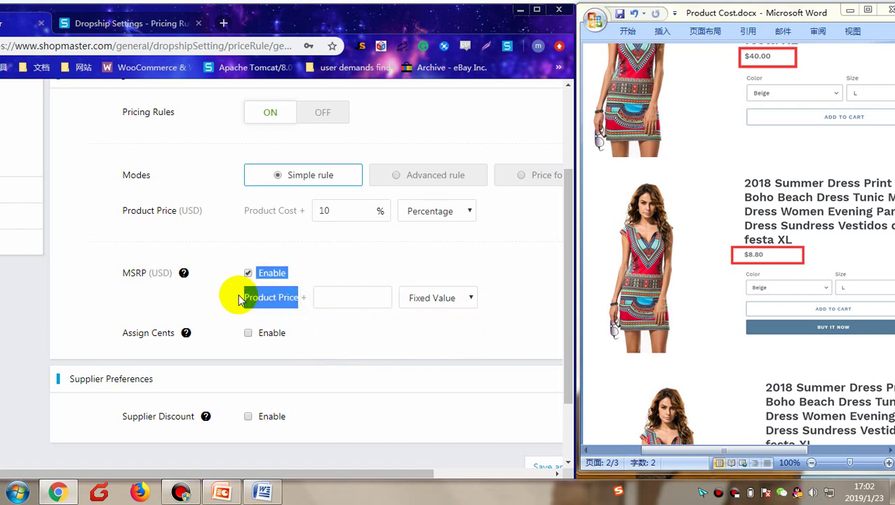
click(173, 210)
drag(173, 211, 121, 209)
click(343, 260)
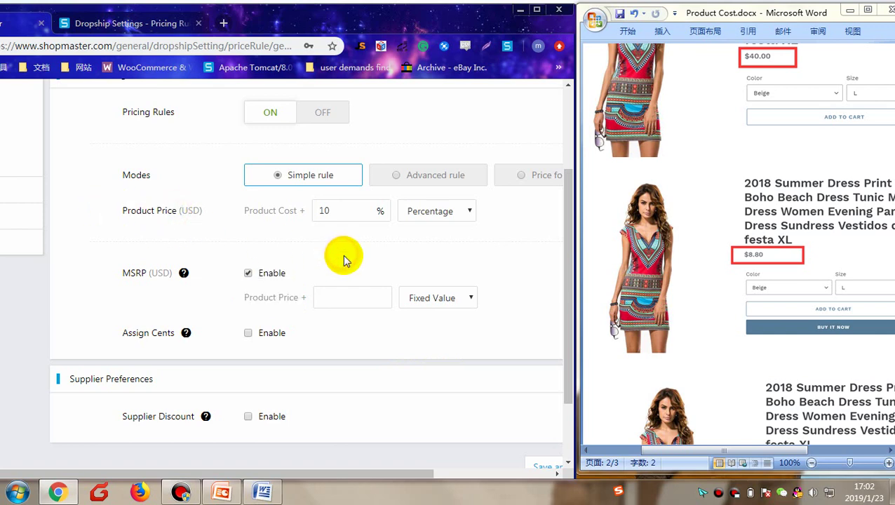
Step: Set MSRP to Product Price × 5 Multiplier and scroll to the matching $44.00 example
double_click(356, 216)
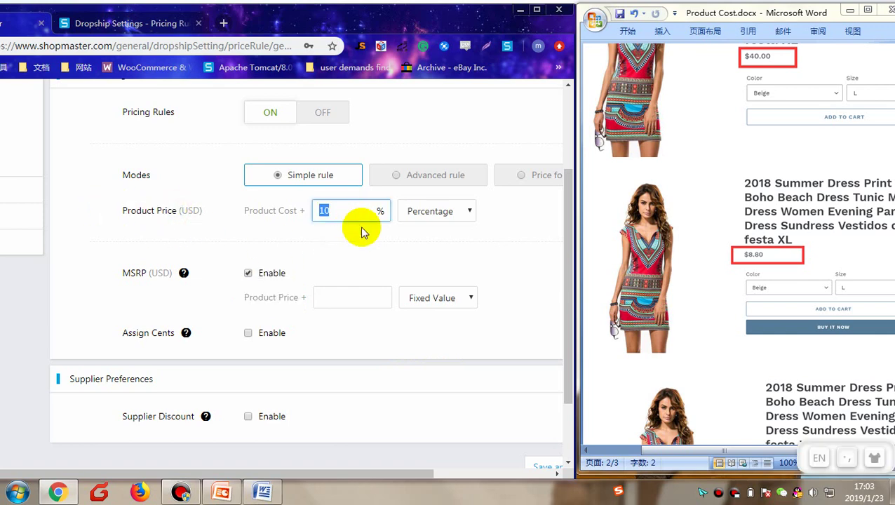
click(447, 304)
click(443, 329)
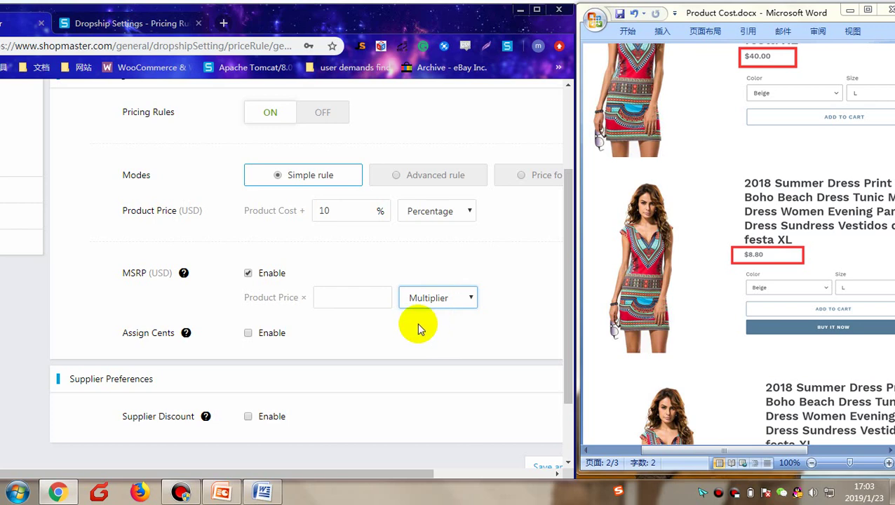
click(412, 326)
click(352, 300)
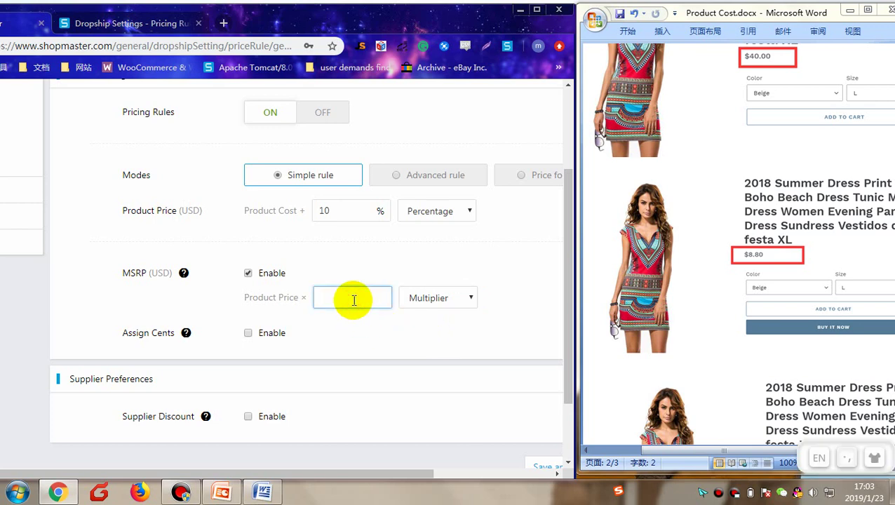
text(5)
click(389, 273)
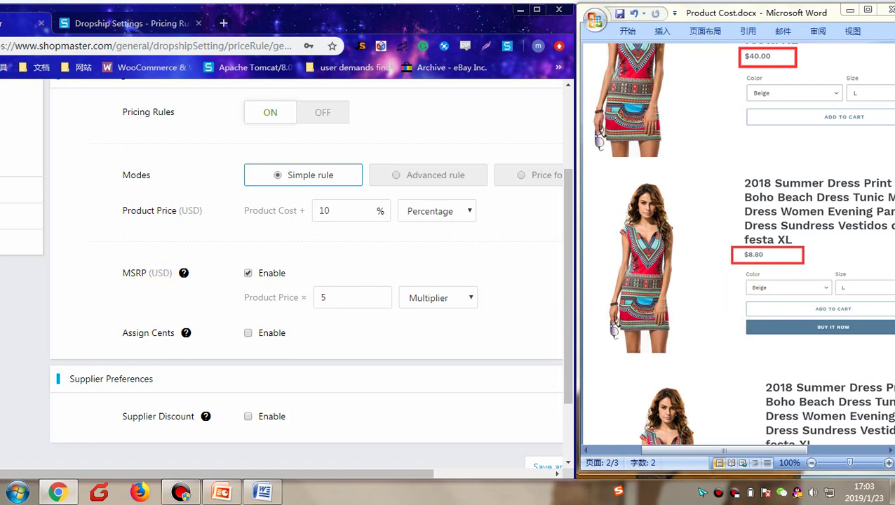
scroll(737, 246, down, 3)
scroll(736, 246, down, 2)
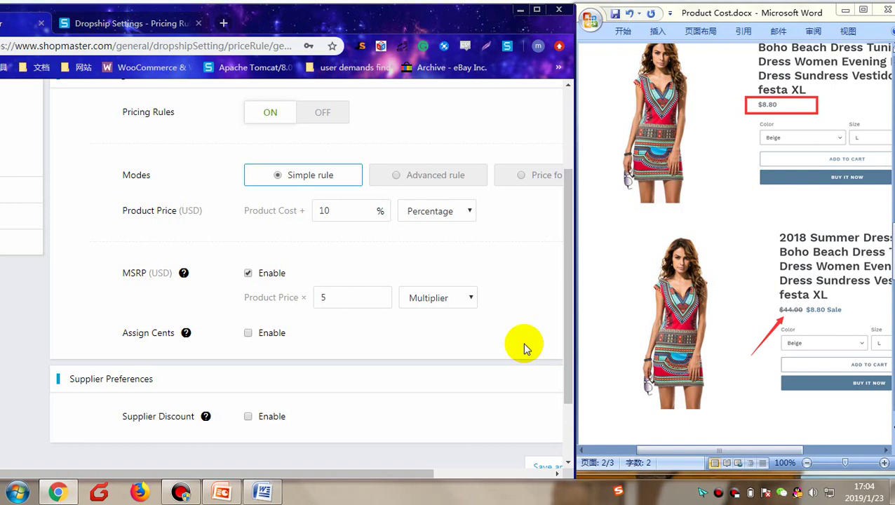
Step: Enable Assign Cents and select its 00 value to replace it with 99
click(249, 333)
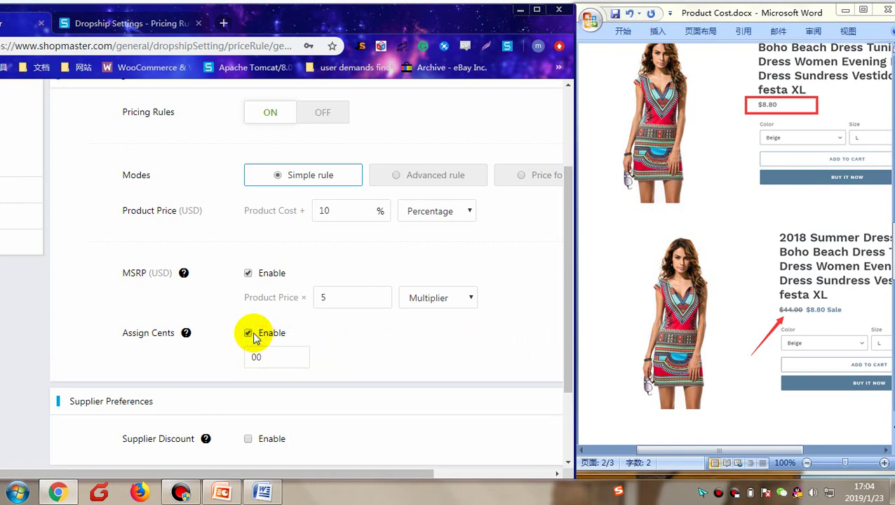
mouse_move(185, 332)
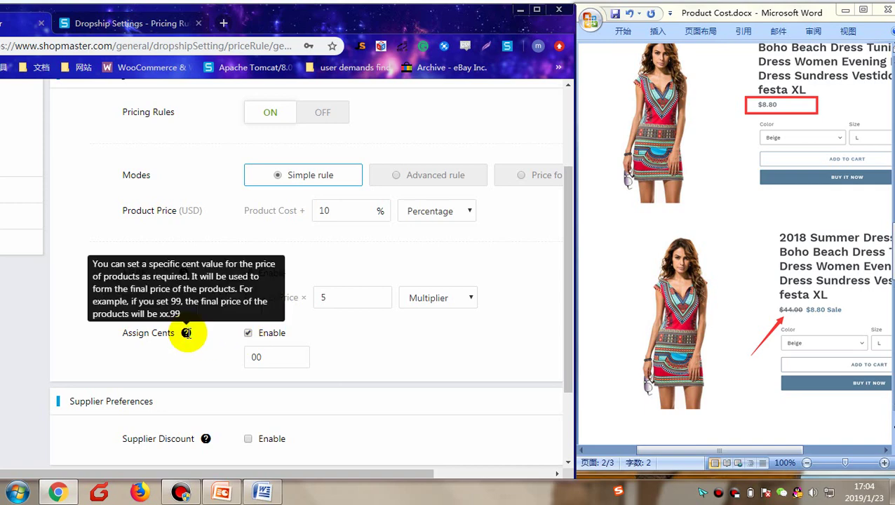
click(287, 358)
drag(286, 358, 250, 358)
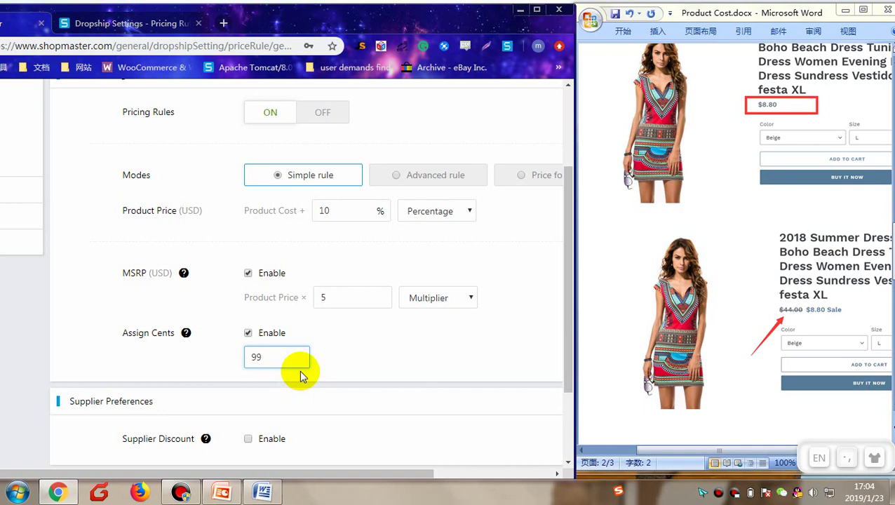
Step: Compare the resulting $44.99 and $8.99 Sale prices in the Word document
scroll(382, 369, down, 2)
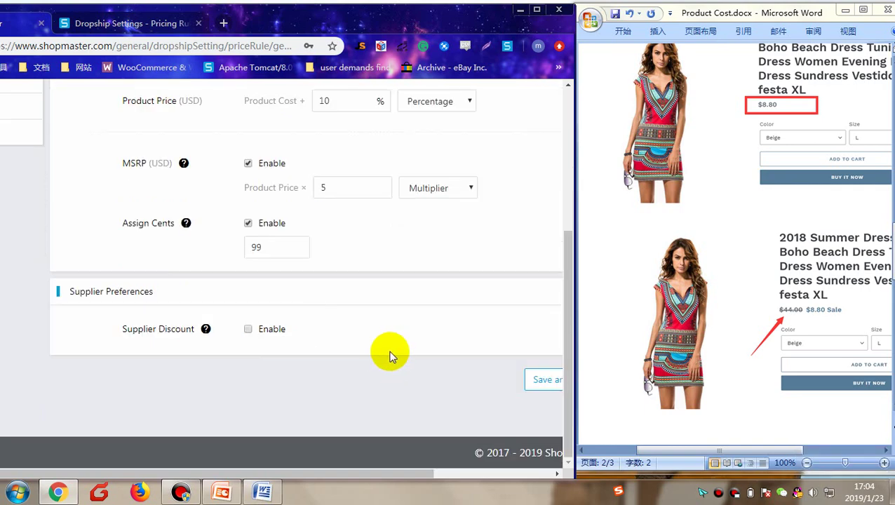
scroll(391, 350, up, 3)
scroll(391, 351, down, 1)
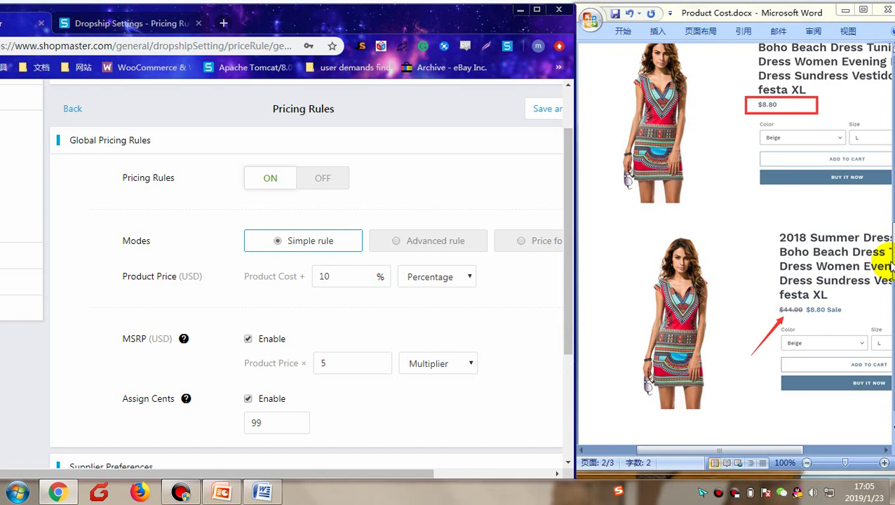
drag(887, 266, 885, 350)
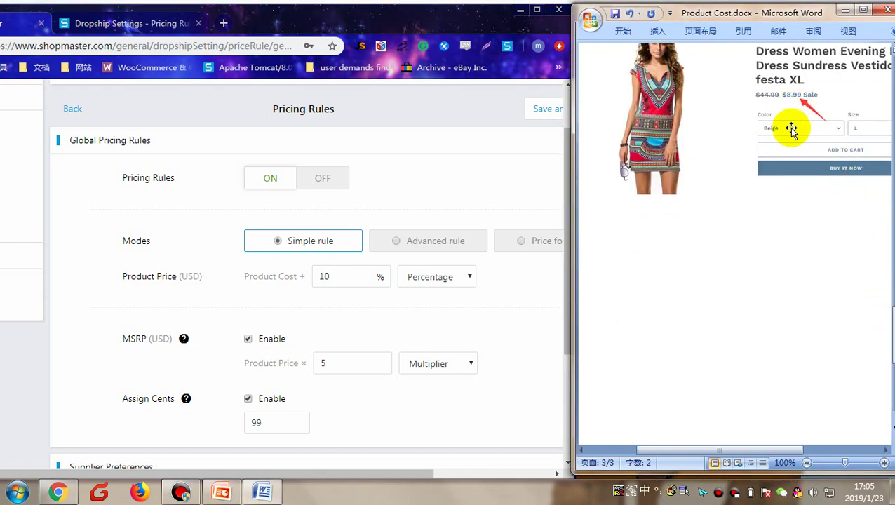
scroll(635, 375, up, 10)
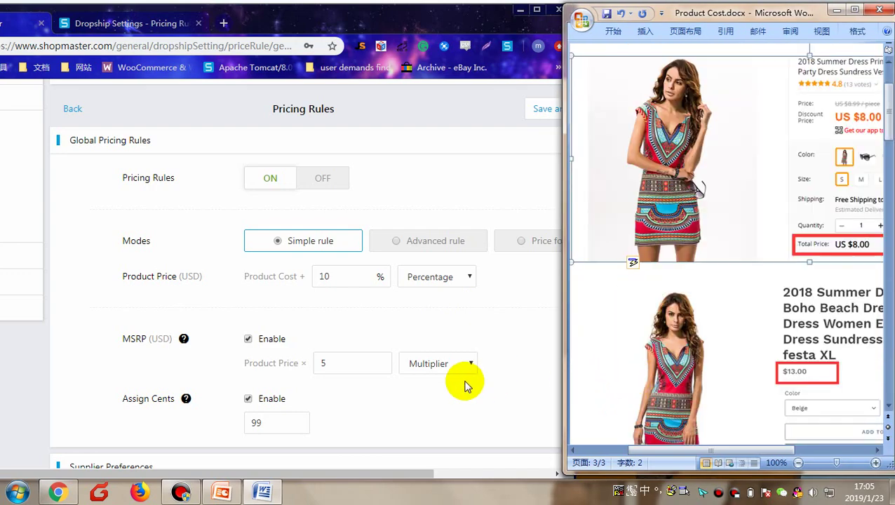
scroll(730, 355, down, 8)
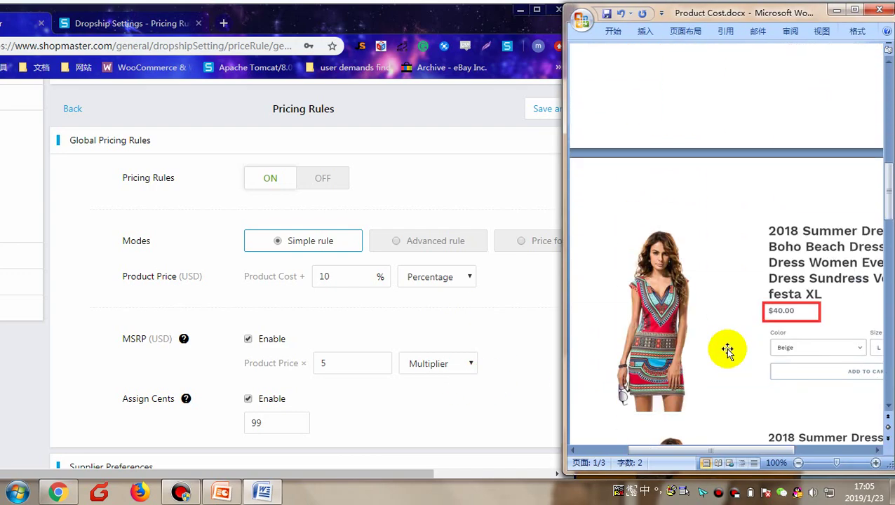
scroll(730, 352, down, 8)
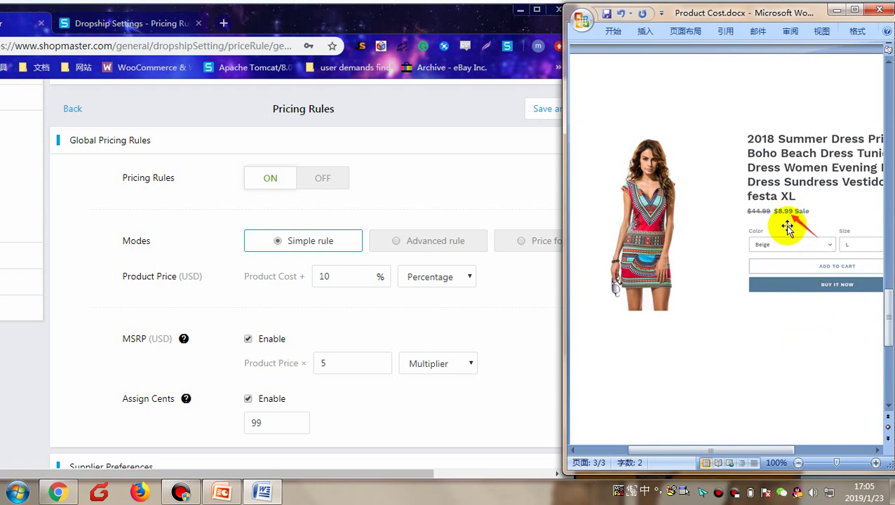
click(479, 418)
scroll(480, 415, down, 3)
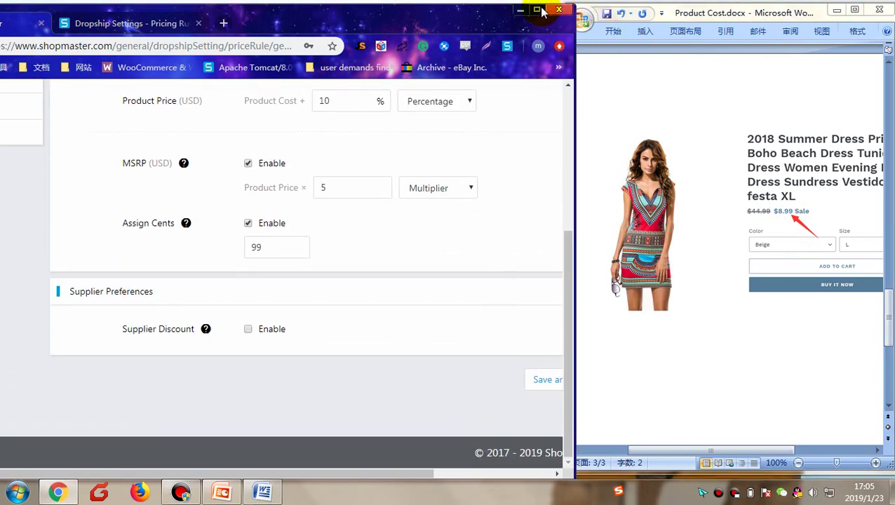
Step: Maximize the browser and enable Supplier Discount, leaving its rates blank
click(537, 10)
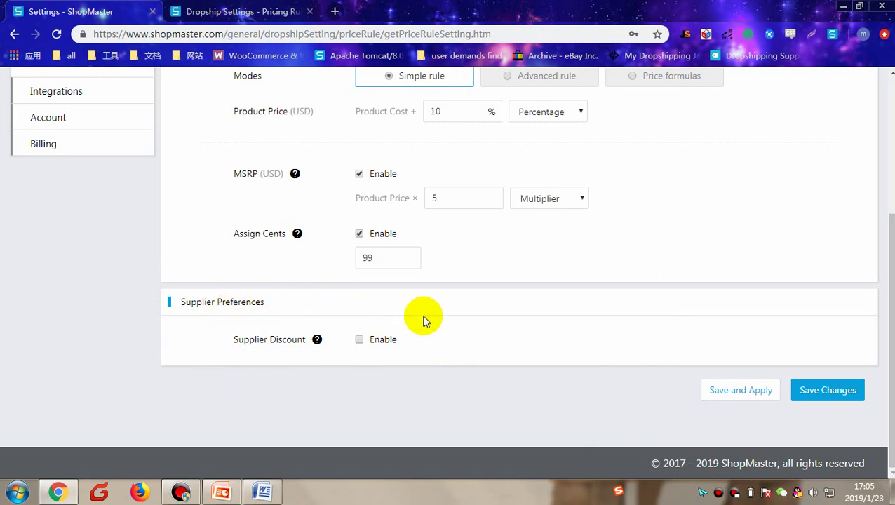
click(360, 340)
scroll(518, 349, down, 2)
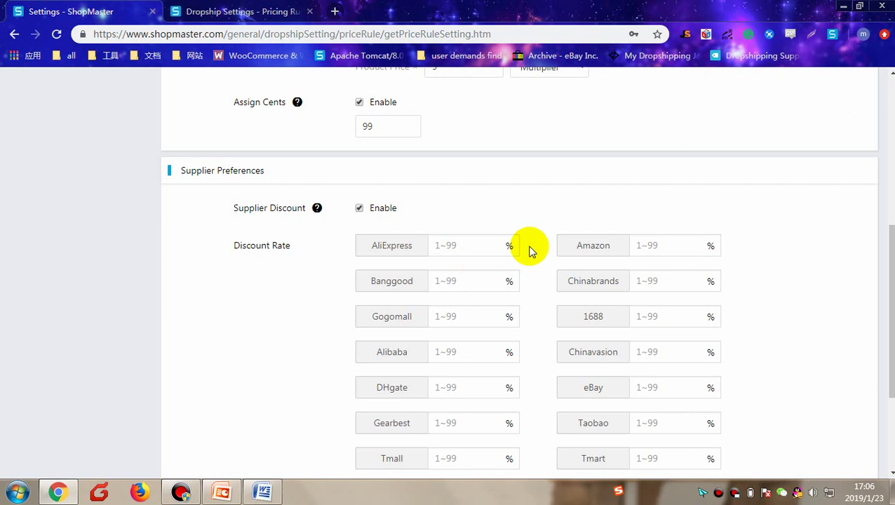
scroll(532, 246, up, 4)
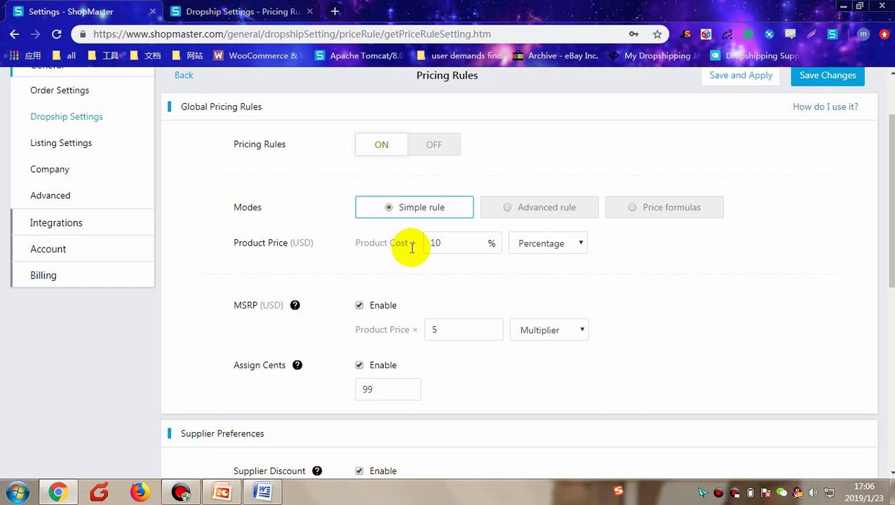
scroll(544, 356, down, 3)
scroll(543, 354, up, 5)
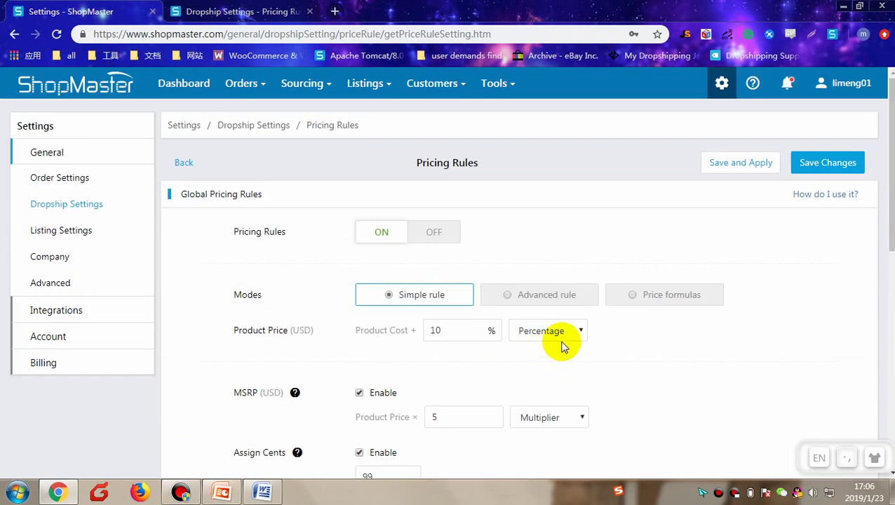
click(543, 297)
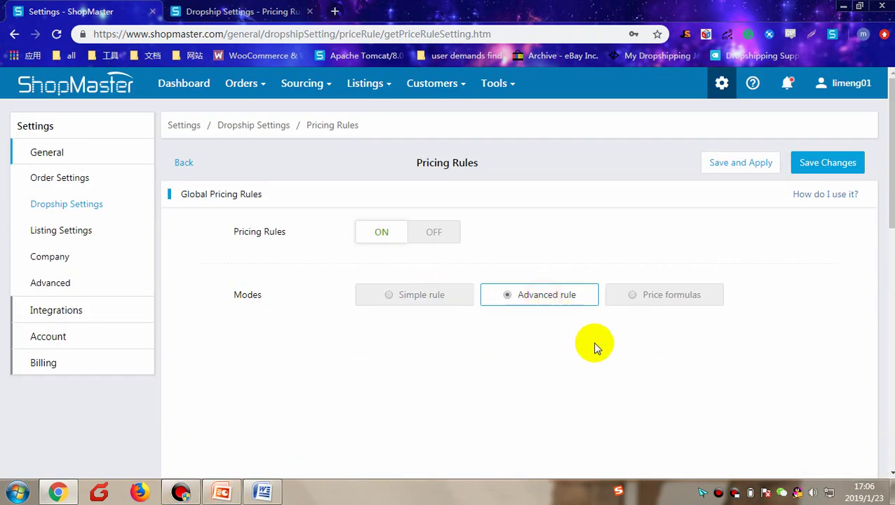
scroll(670, 305, down, 1)
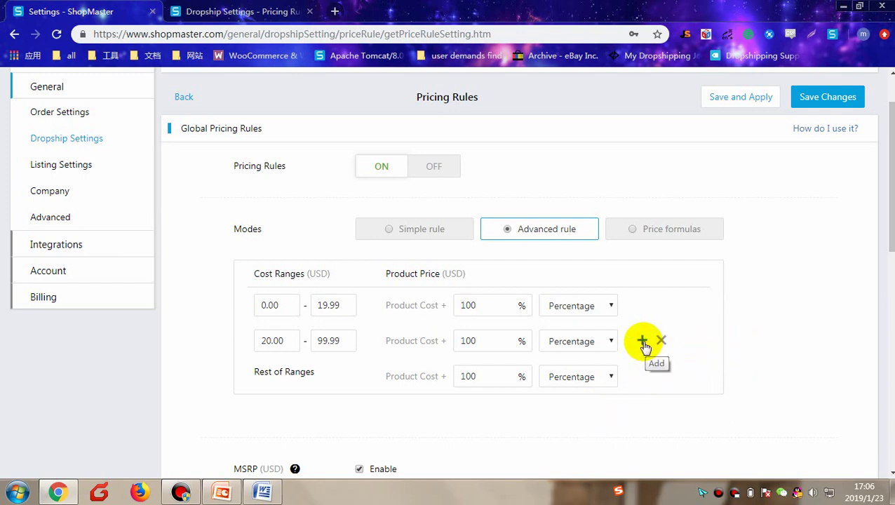
click(642, 342)
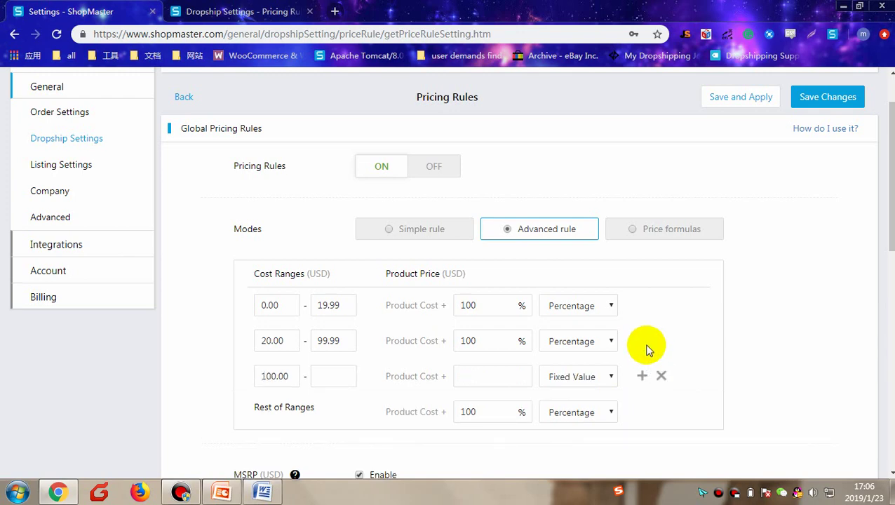
click(334, 375)
text(12)
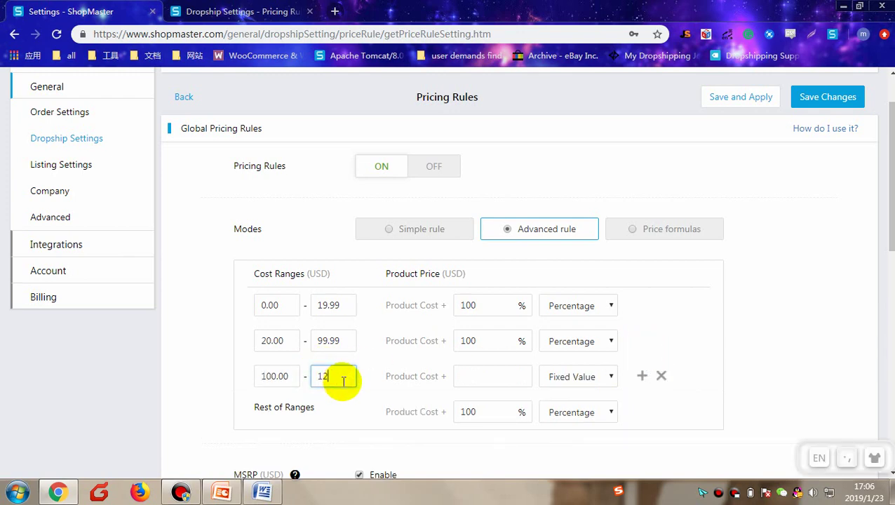
text(0.99)
click(679, 420)
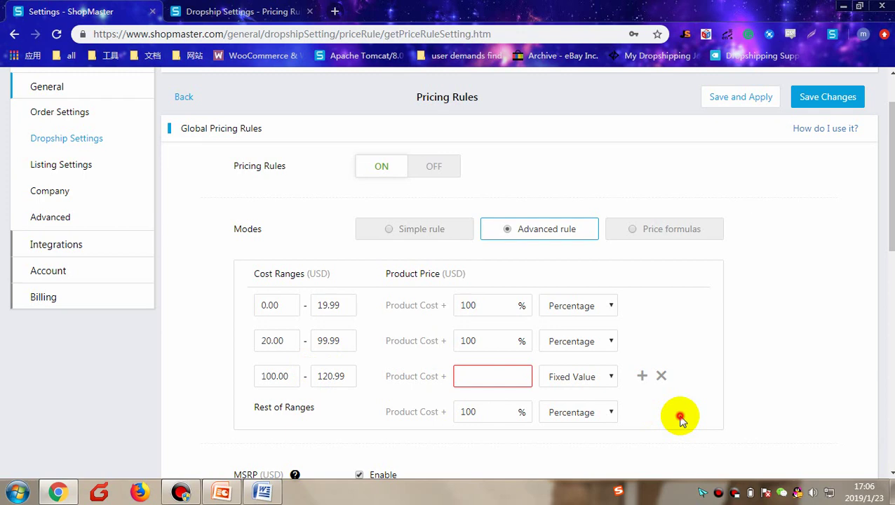
click(480, 378)
text(100)
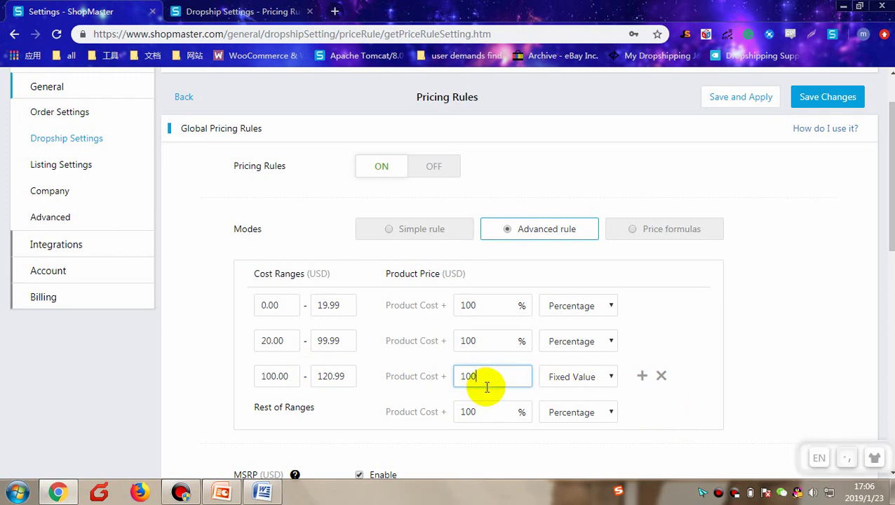
click(686, 413)
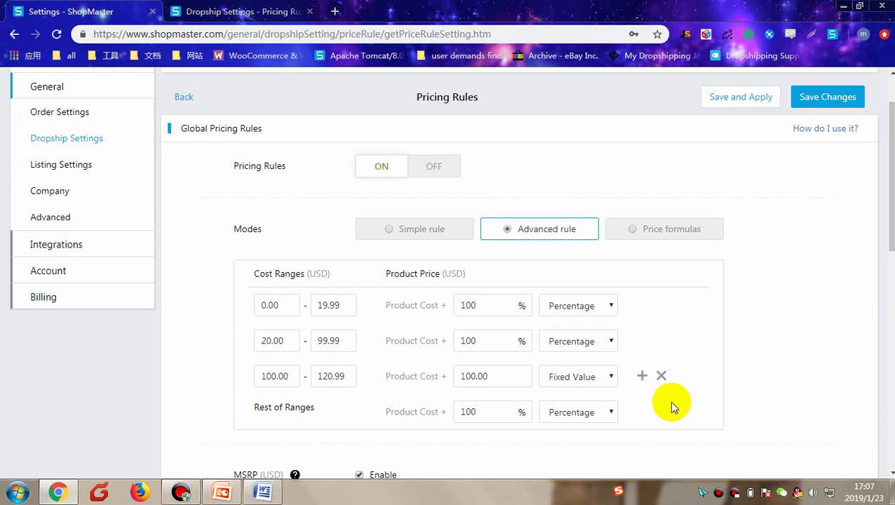
key(Tab)
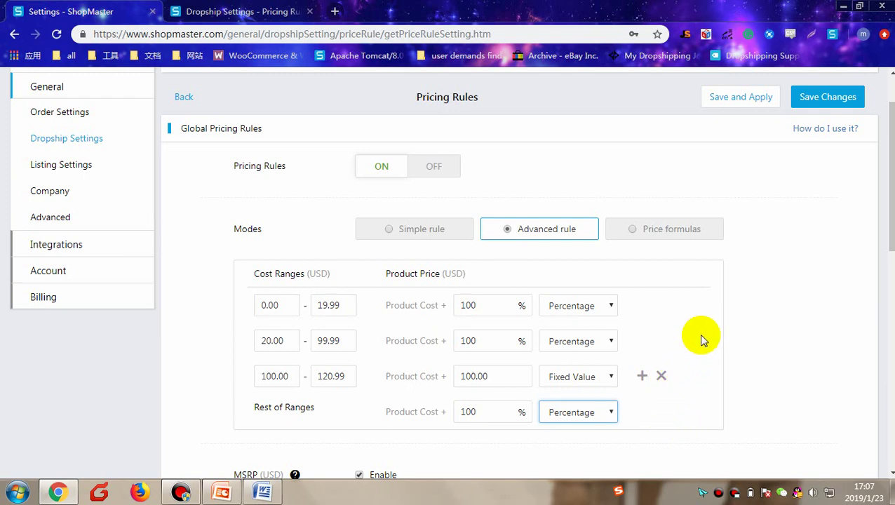
scroll(698, 333, down, 2)
key(Tab)
scroll(706, 351, up, 1)
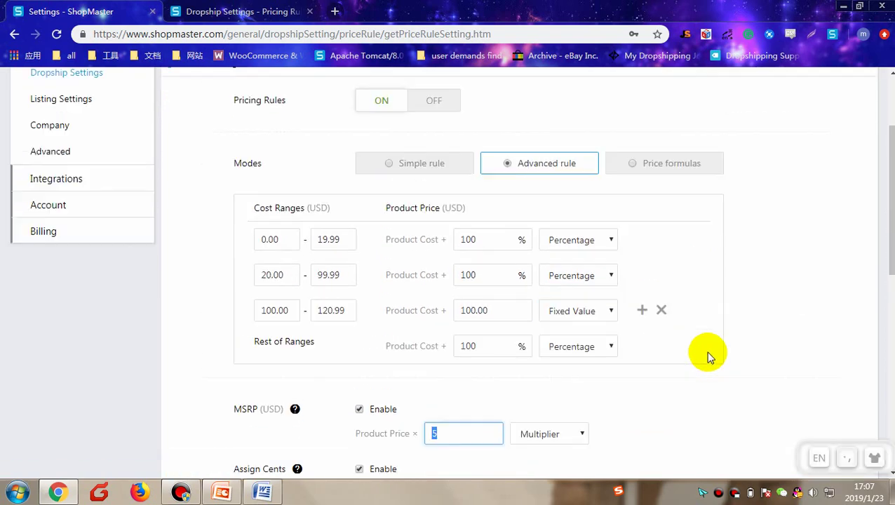
Step: Switch to Price formulas mode, assigning www to AliExpress and qqqqq to Amazon
click(690, 169)
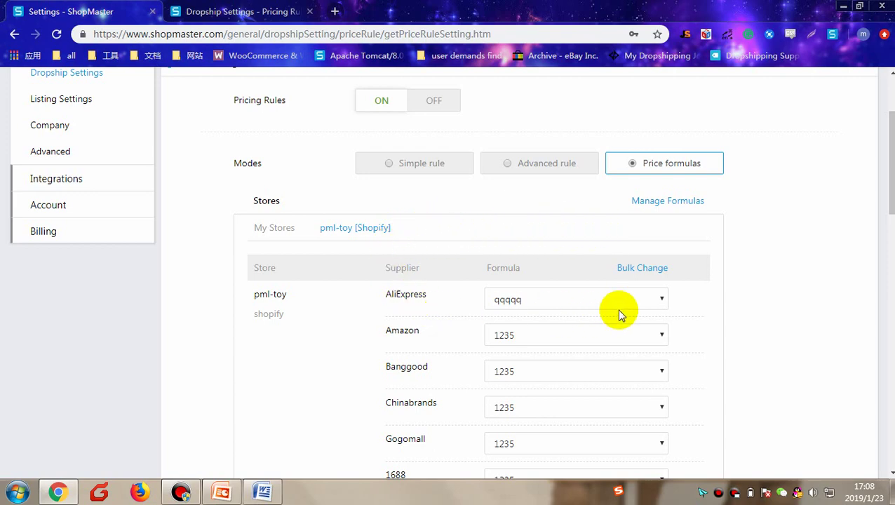
click(662, 300)
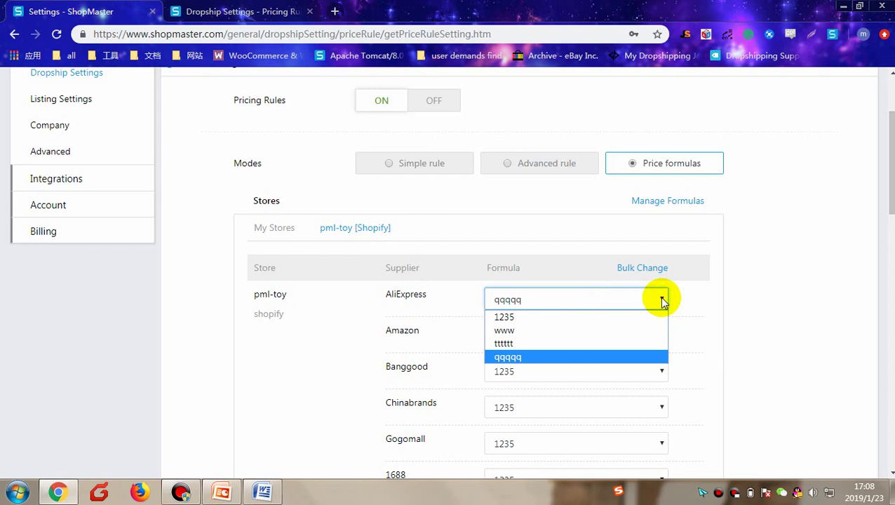
click(633, 331)
click(653, 340)
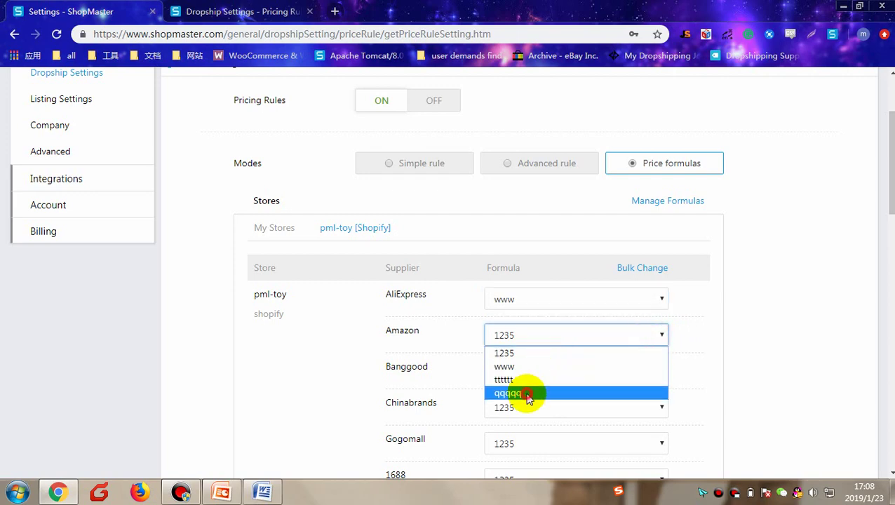
click(529, 393)
click(714, 363)
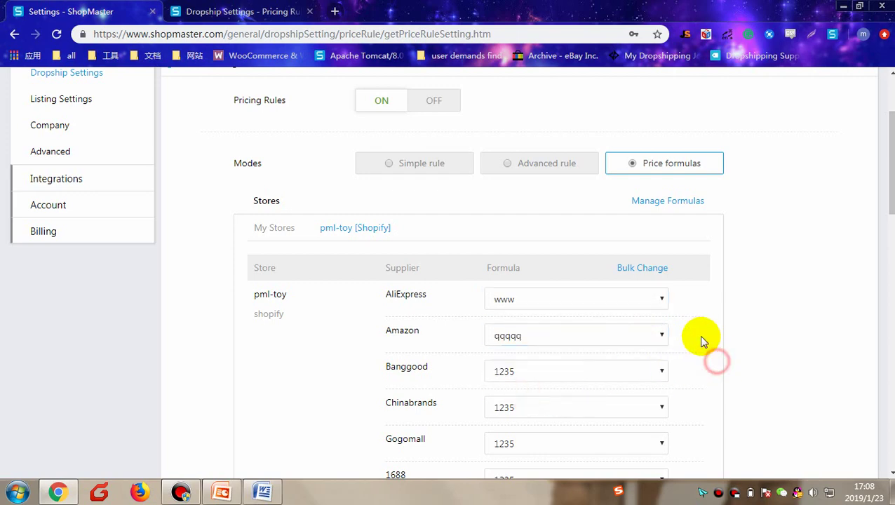
Step: Bulk-change every pml-toy supplier to formula 1235 and apply it
click(646, 273)
click(768, 307)
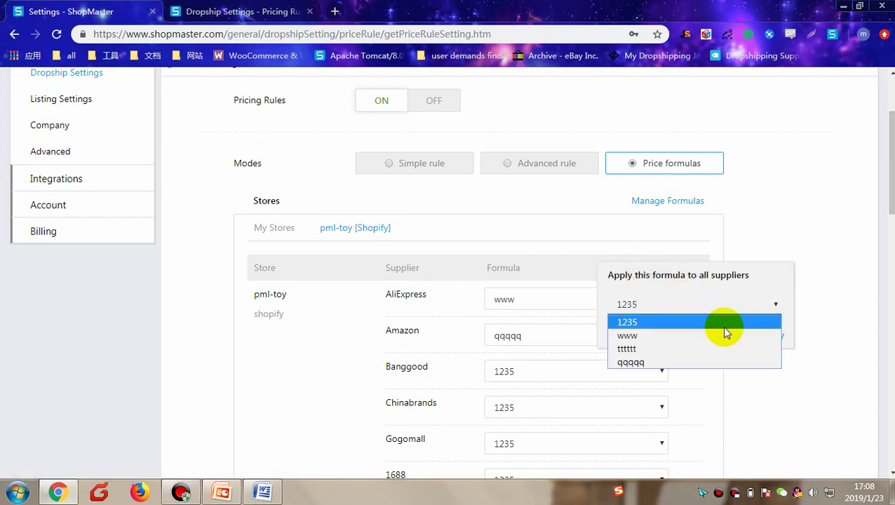
click(666, 324)
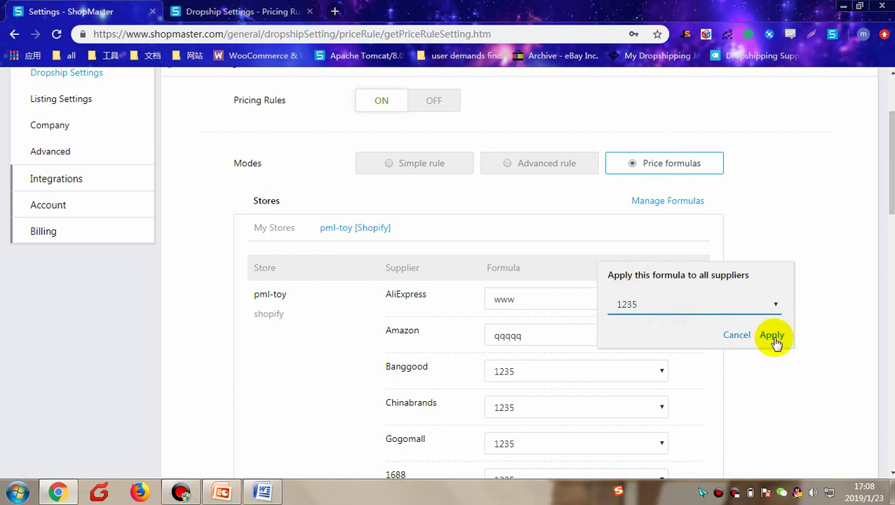
click(774, 340)
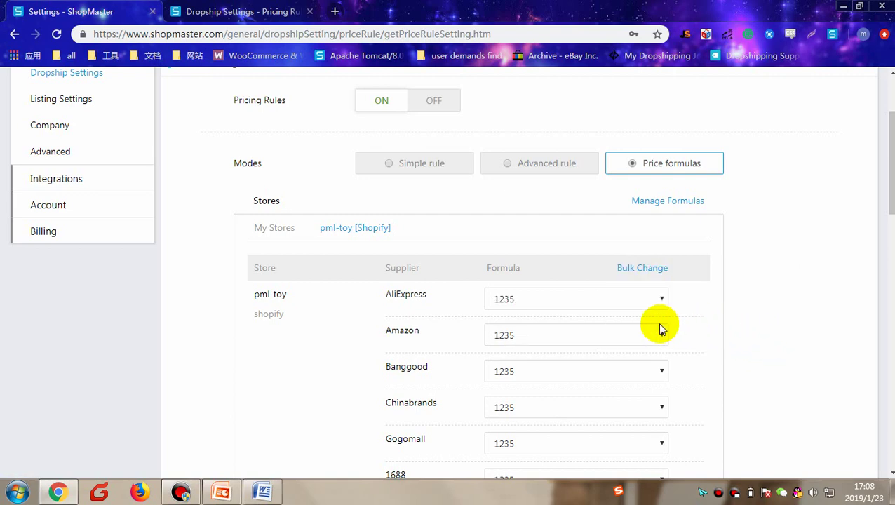
click(677, 202)
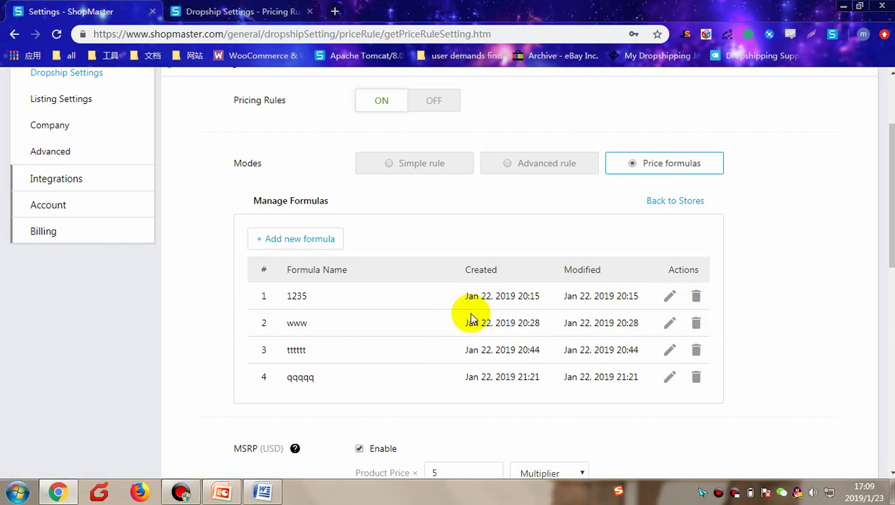
Step: Open Manage Formulas to view the saved formulas 1235, www, tttttt and qqqqq
click(464, 235)
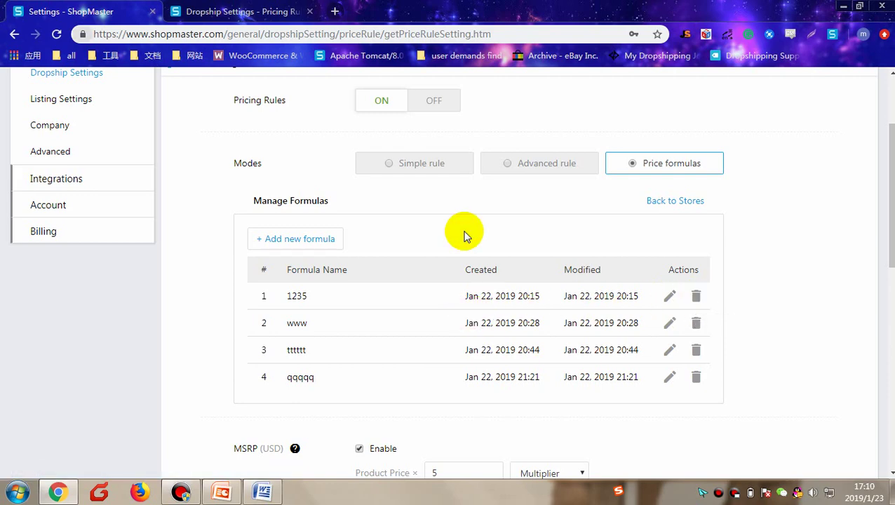
Step: Create a new price formula and name it 44555
click(329, 244)
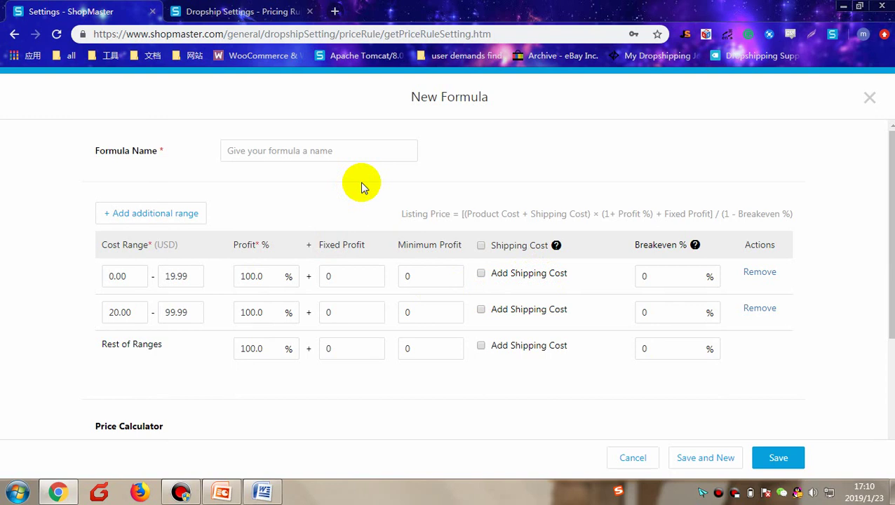
click(355, 150)
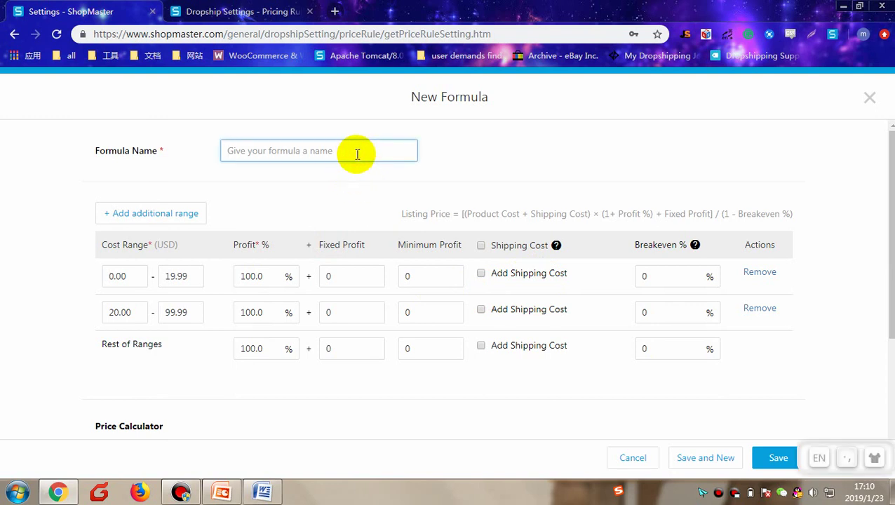
text(44555)
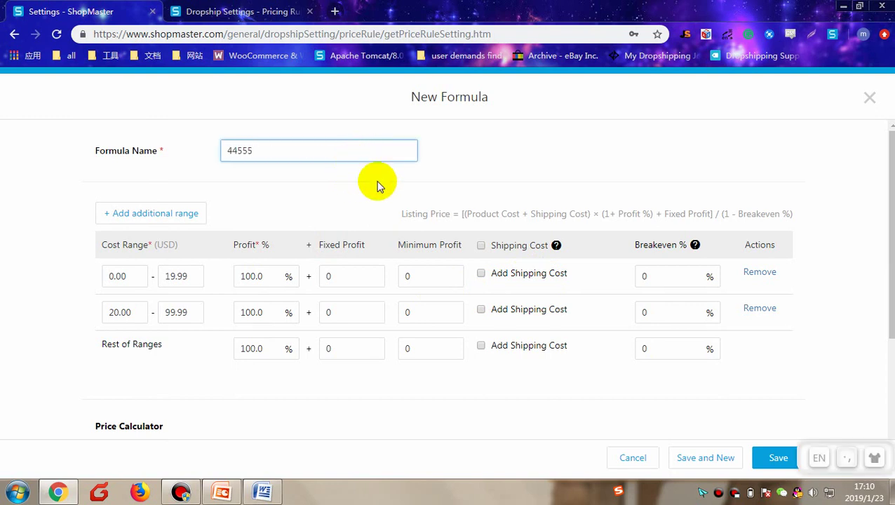
click(385, 180)
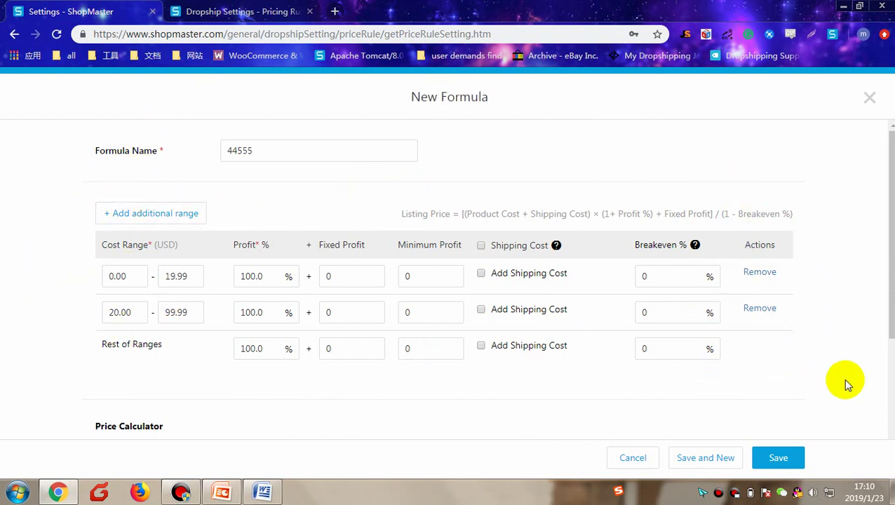
key(Tab)
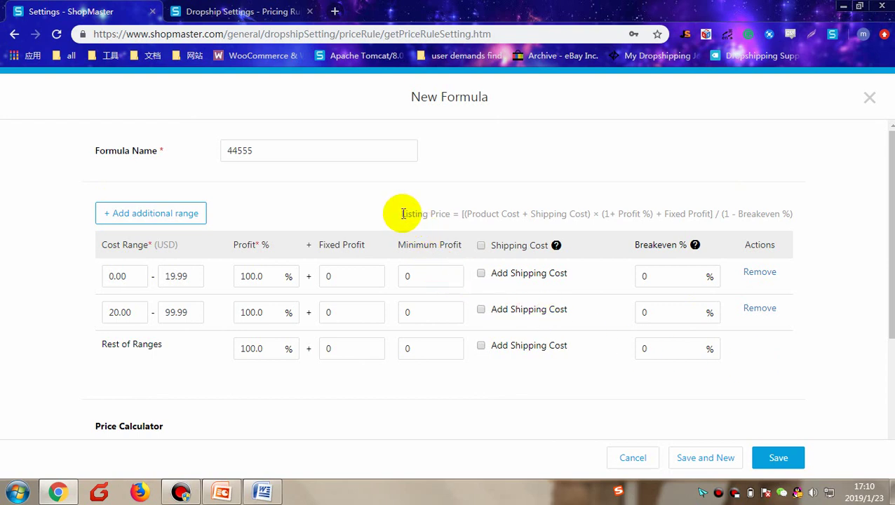
Step: Select the listing price formula text and move to the first range's profit percentage
drag(401, 214, 675, 207)
click(805, 217)
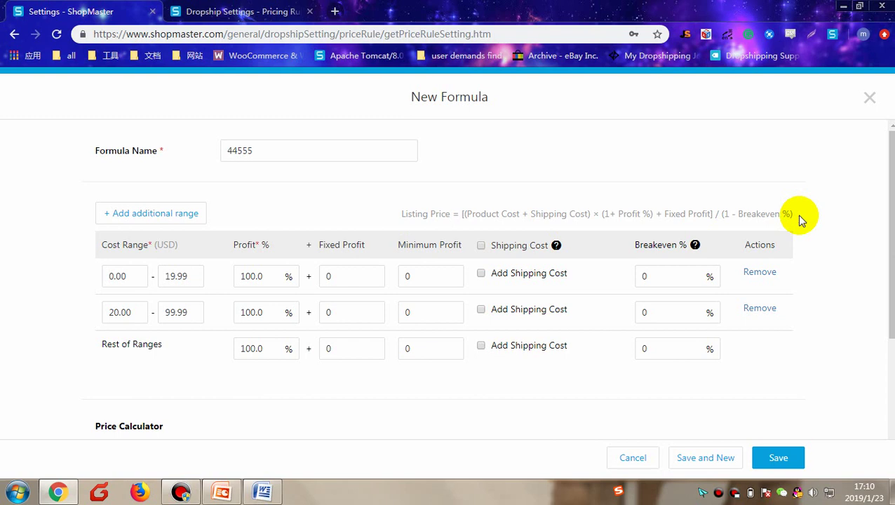
triple_click(789, 215)
click(796, 219)
triple_click(794, 217)
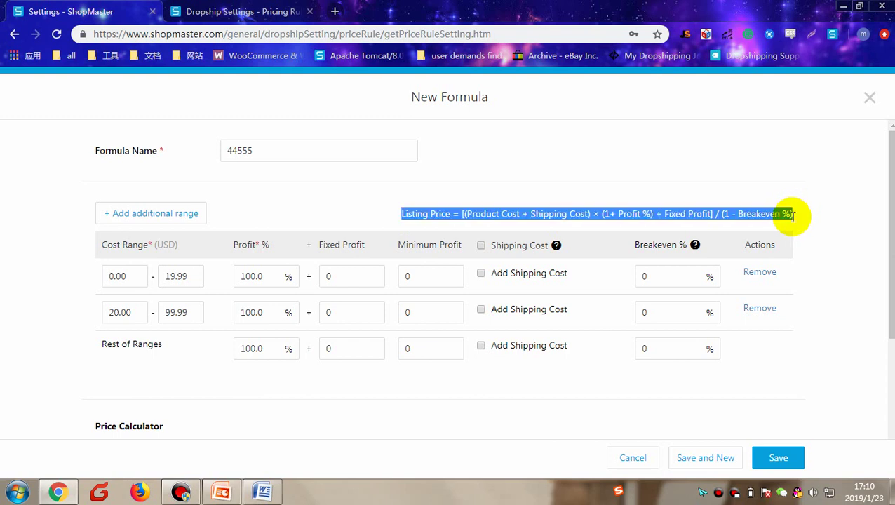
key(Tab)
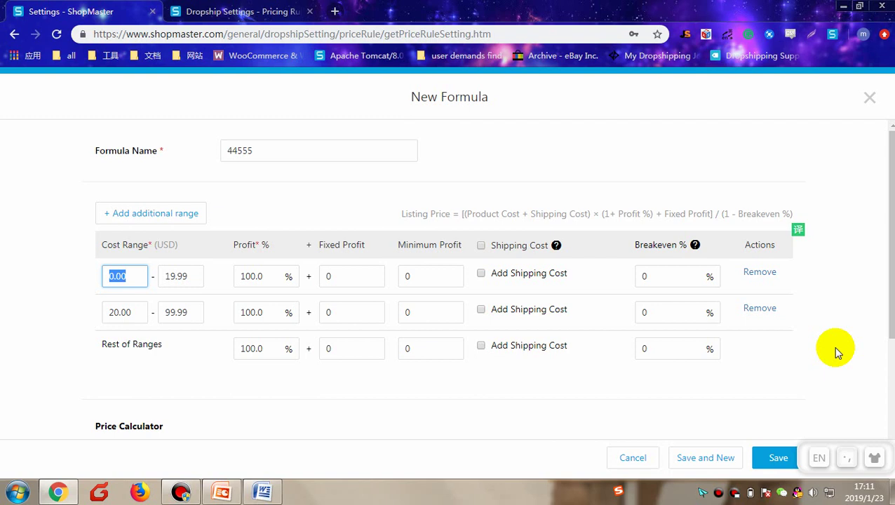
key(Tab)
key(Tab)
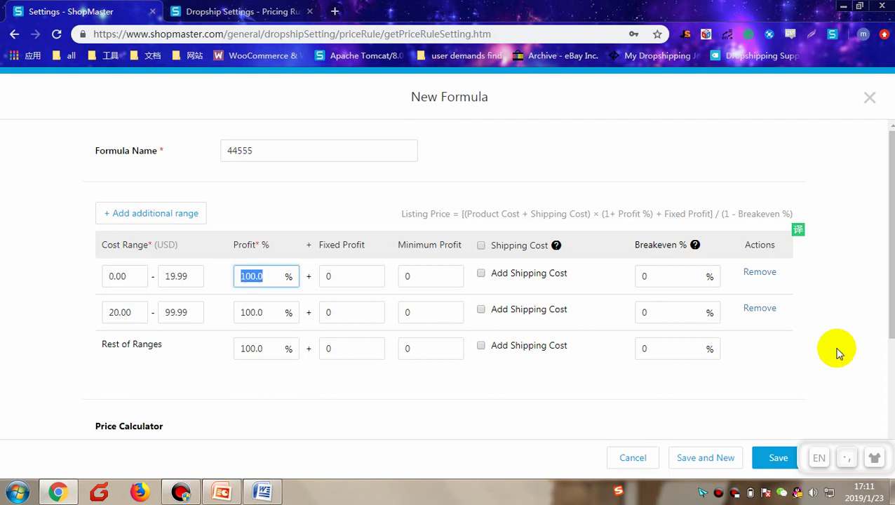
Step: Replace the 20.00–99.99 range with a new range ending at 25.99 at 100% profit
click(759, 309)
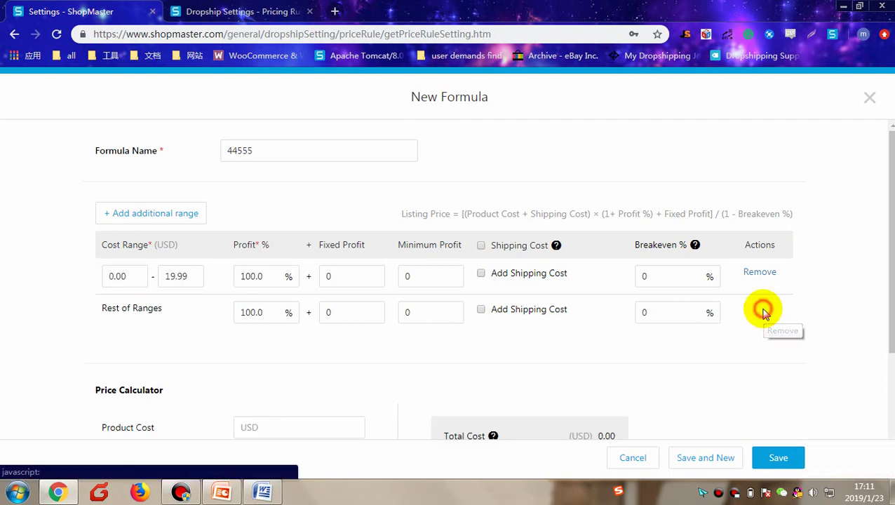
click(175, 216)
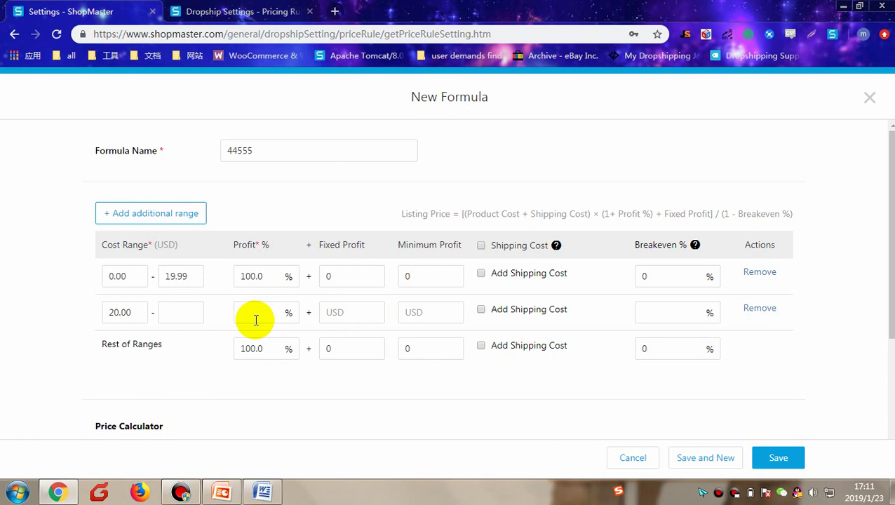
click(176, 313)
text(2)
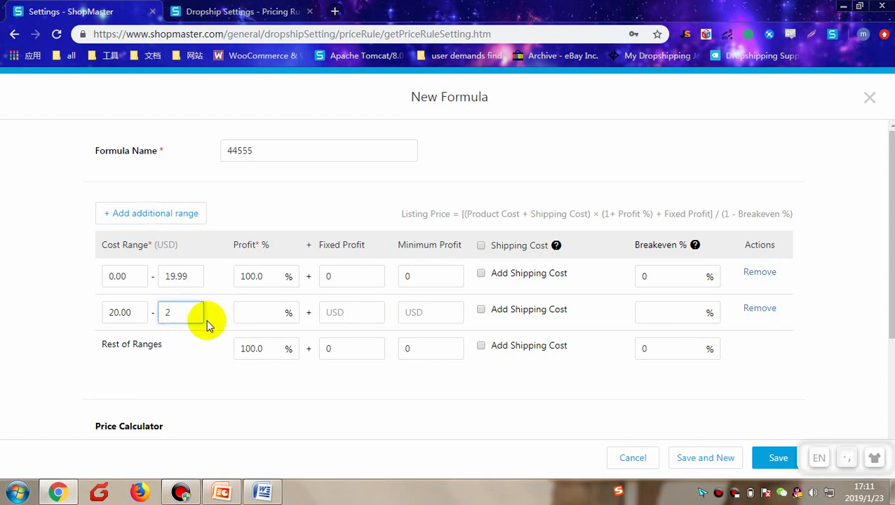
text(5.99)
click(242, 379)
click(255, 312)
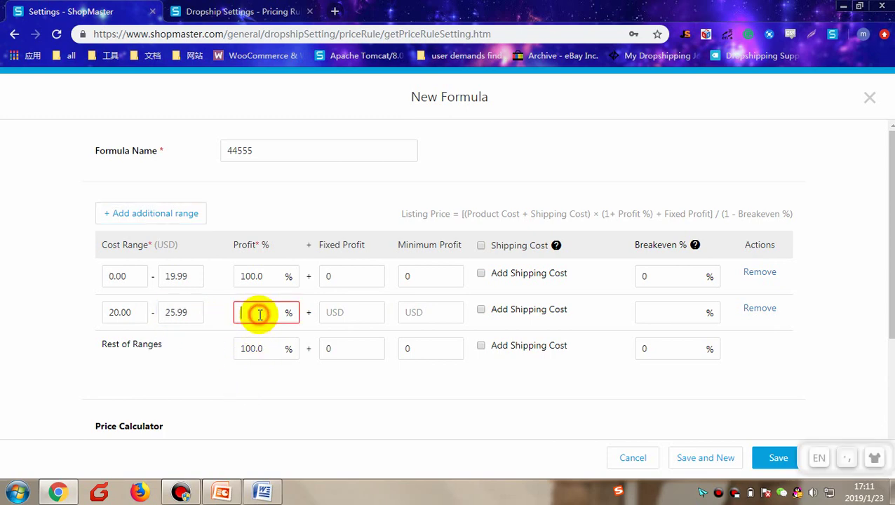
text(100)
click(345, 405)
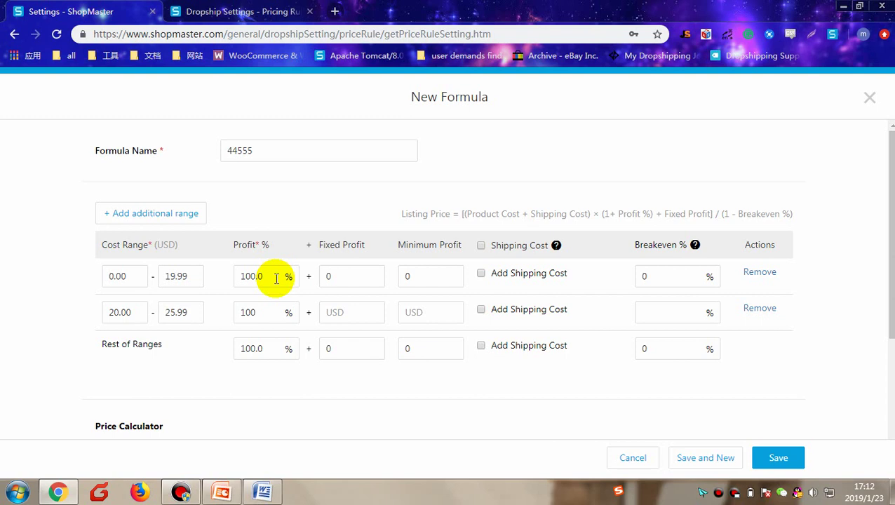
Step: Give the first range a fixed profit of 2 and minimum profit 0, with shipping cost added
click(362, 279)
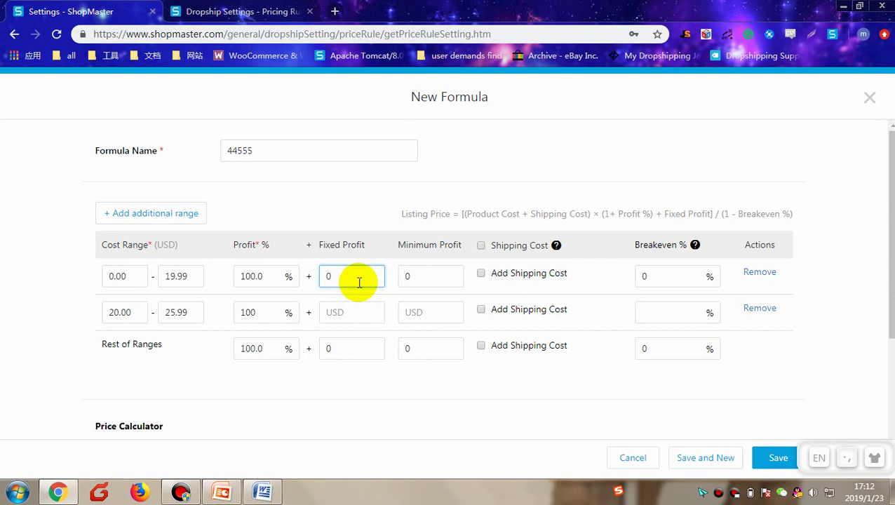
click(347, 279)
key(BackSpace)
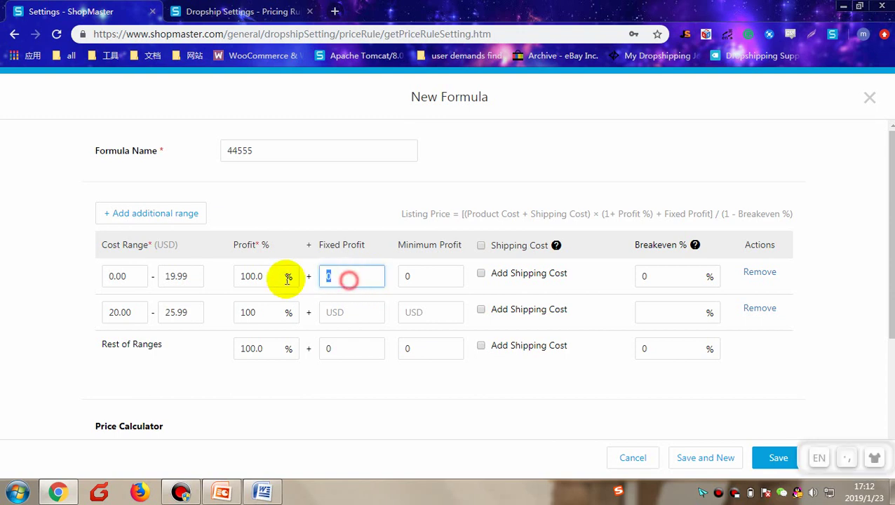
text(2)
click(674, 283)
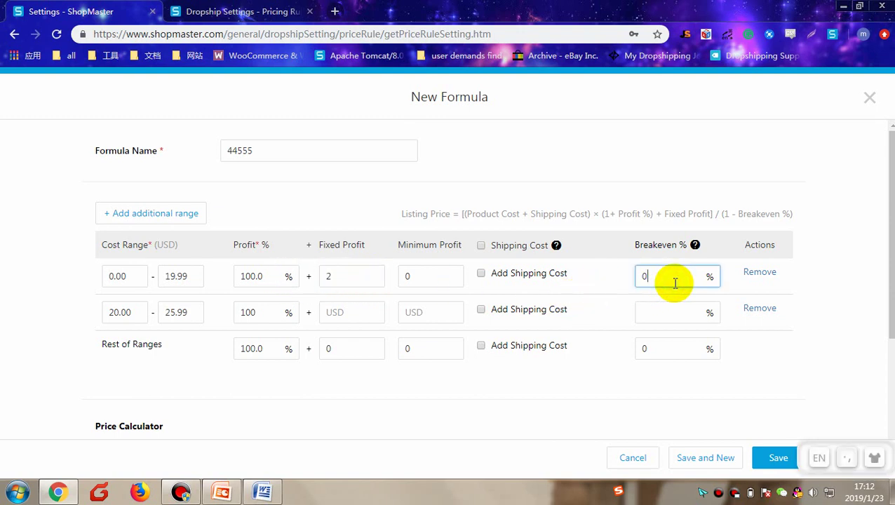
mouse_move(695, 245)
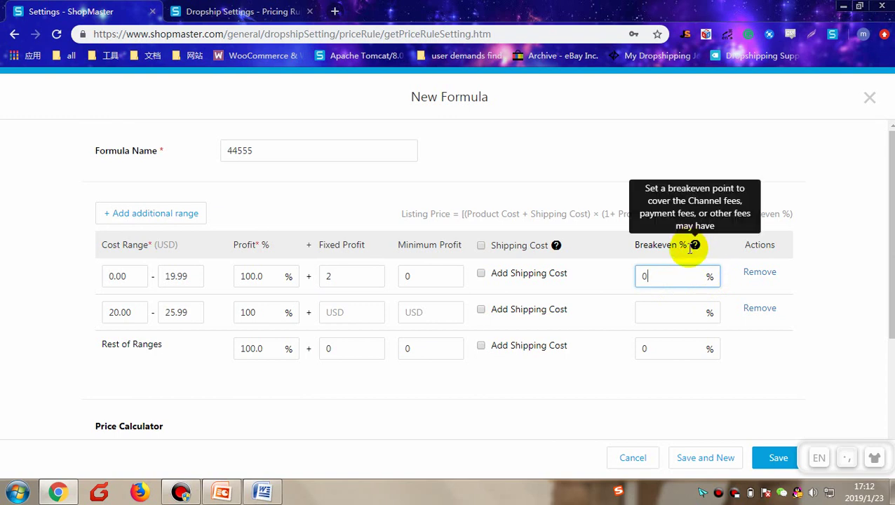
key(Tab)
key(Tab)
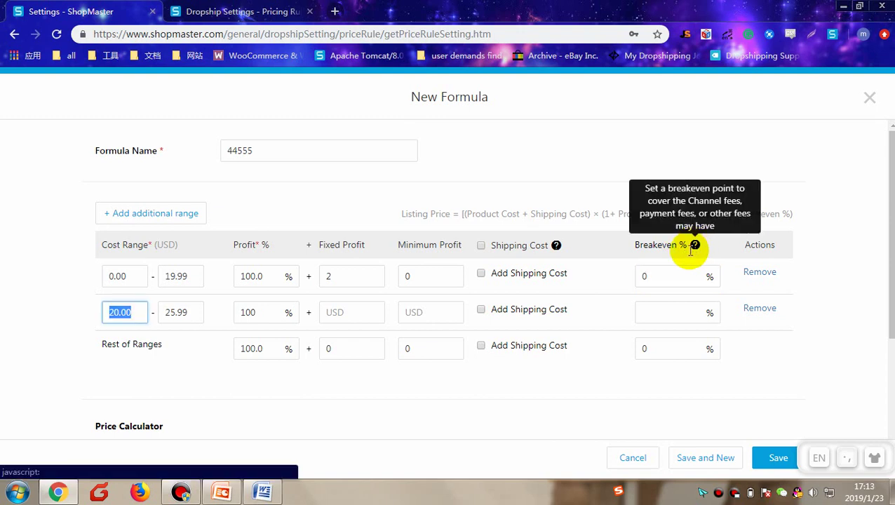
click(480, 273)
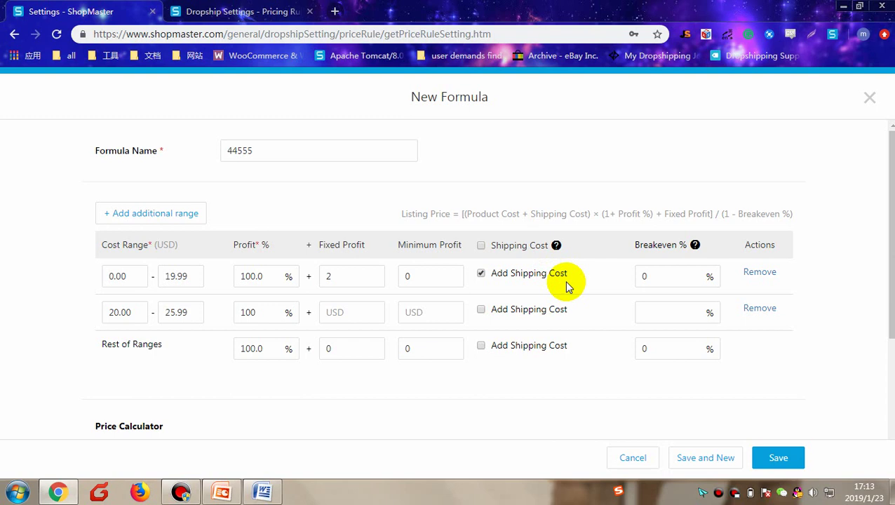
click(430, 278)
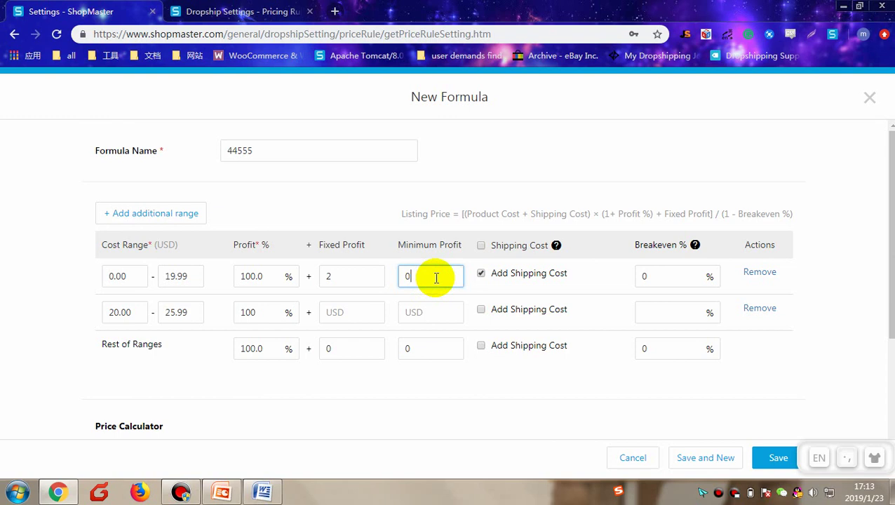
key(Tab)
key(Tab)
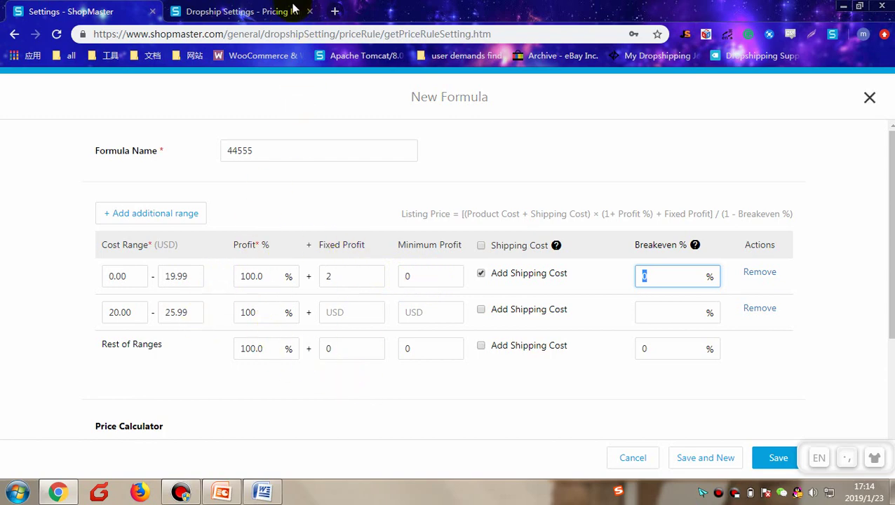
click(248, 11)
scroll(841, 211, down, 12)
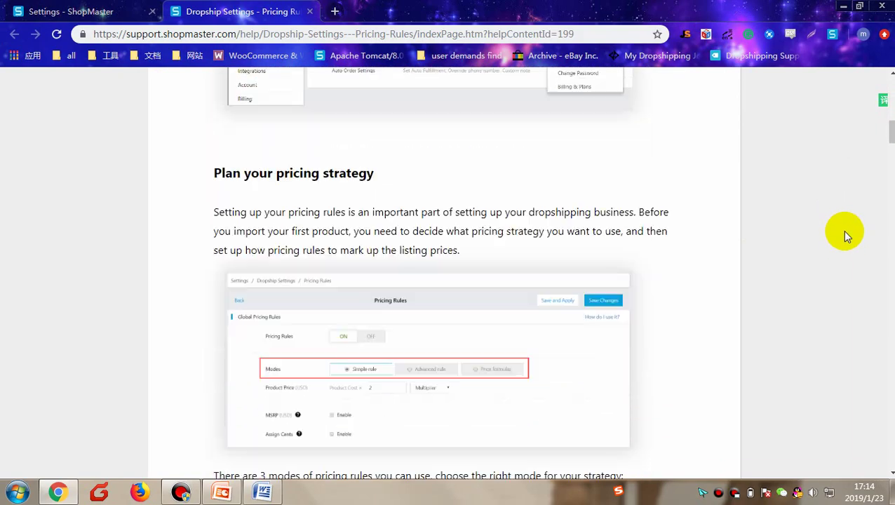
scroll(775, 135, up, 15)
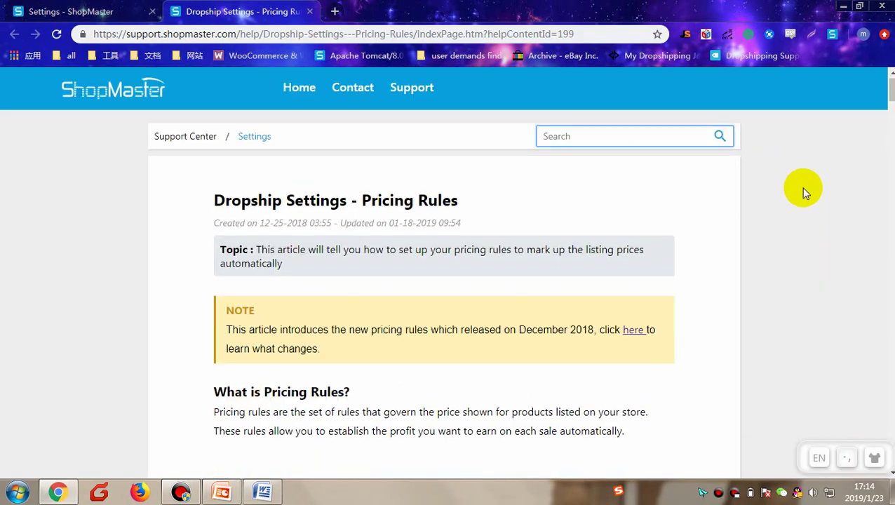
scroll(805, 190, down, 5)
scroll(444, 274, down, 20)
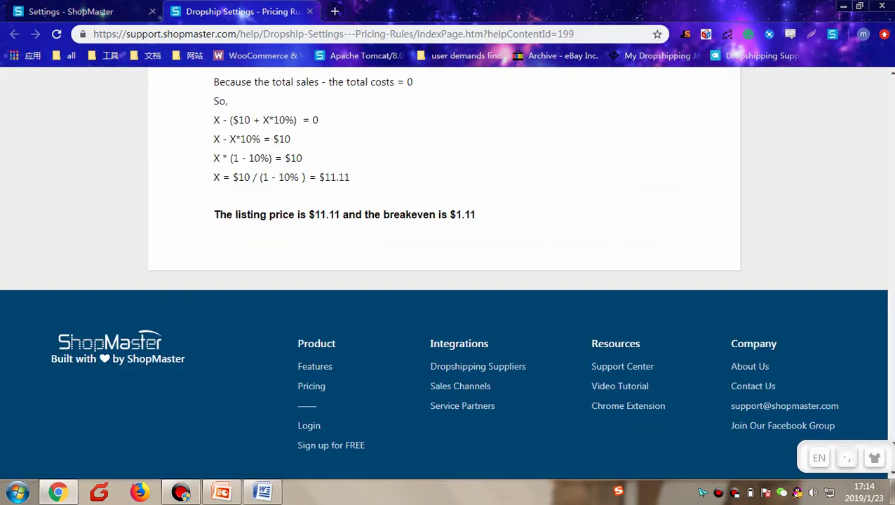
scroll(444, 274, up, 12)
scroll(444, 274, up, 15)
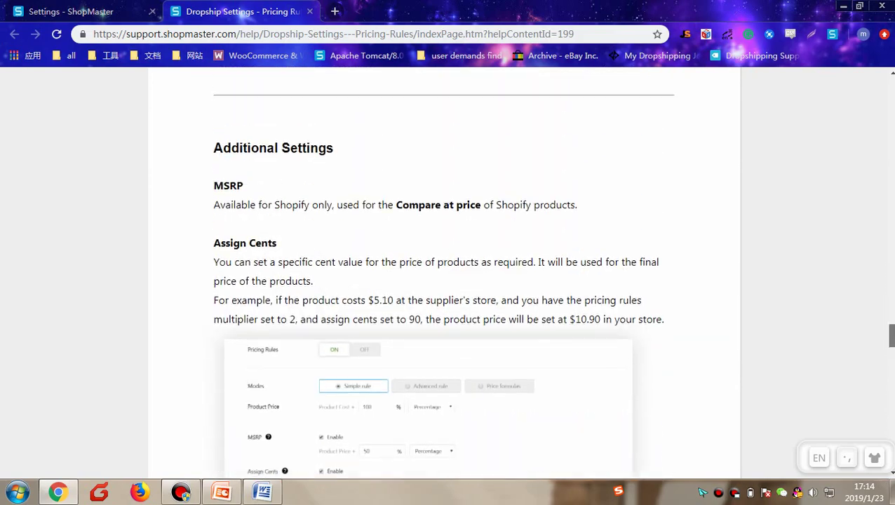
scroll(444, 273, up, 6)
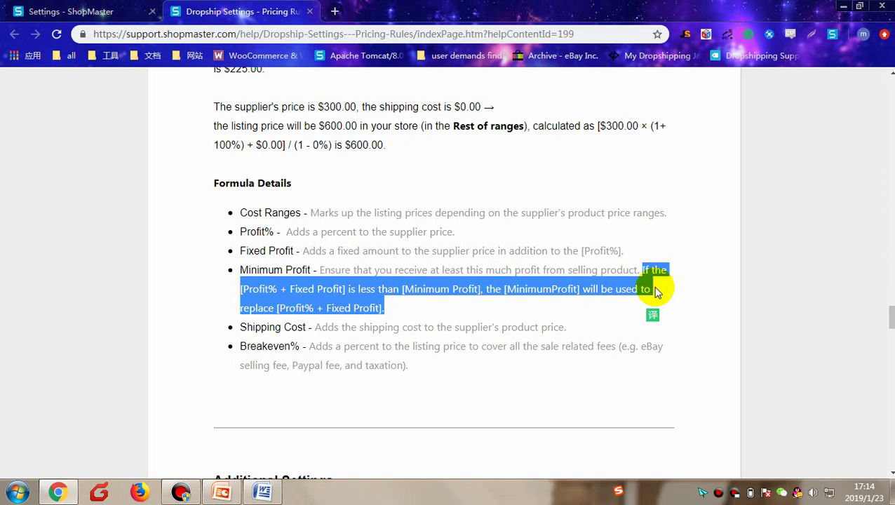
click(70, 11)
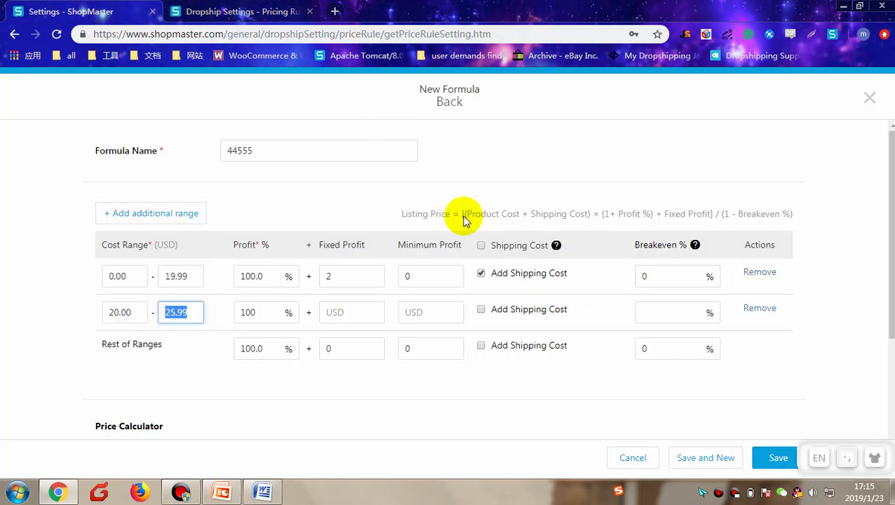
Step: Set the second range's fixed profit to 2 with shipping added, and 15% breakeven on both ranges
click(352, 313)
text(2)
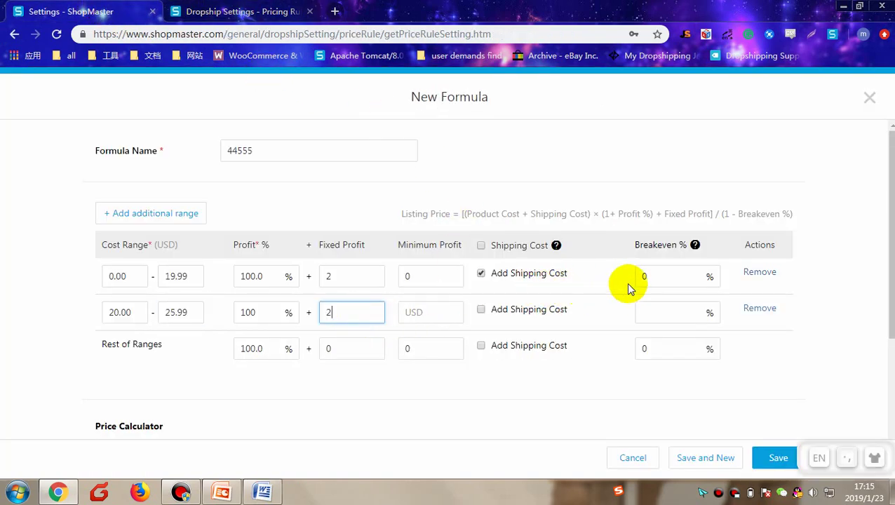
click(656, 275)
text(15)
click(659, 309)
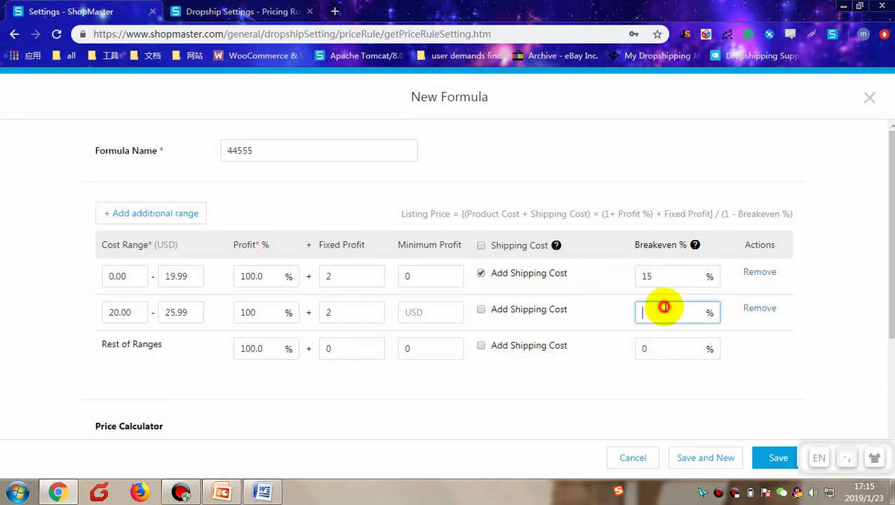
text(15)
click(480, 309)
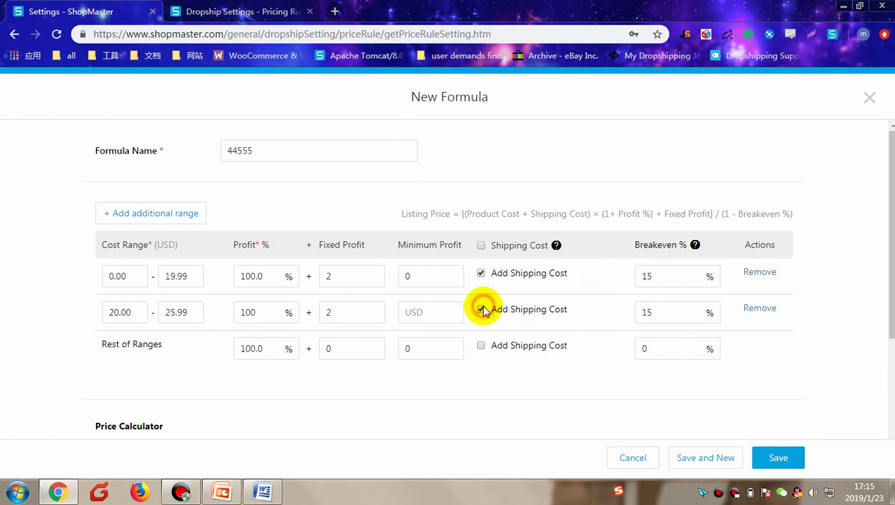
scroll(483, 309, down, 3)
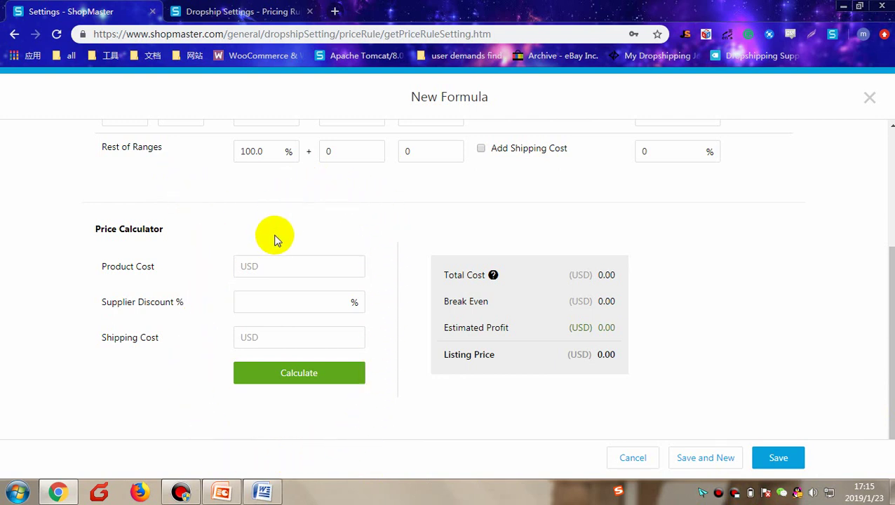
scroll(329, 245, up, 1)
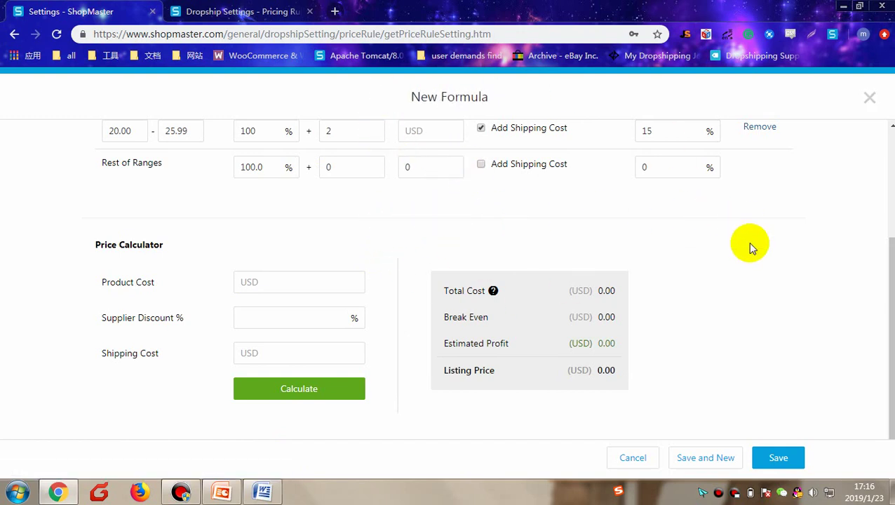
Step: Save the new formula 44555
click(777, 457)
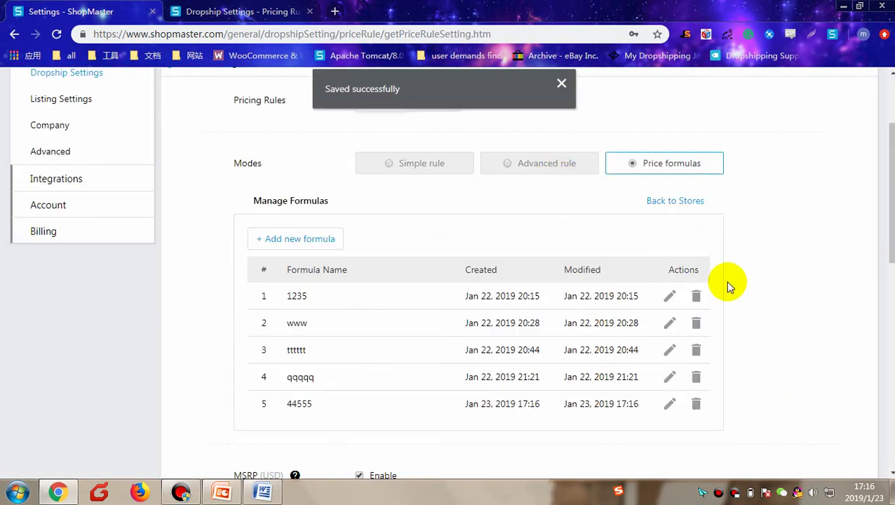
scroll(728, 294, down, 2)
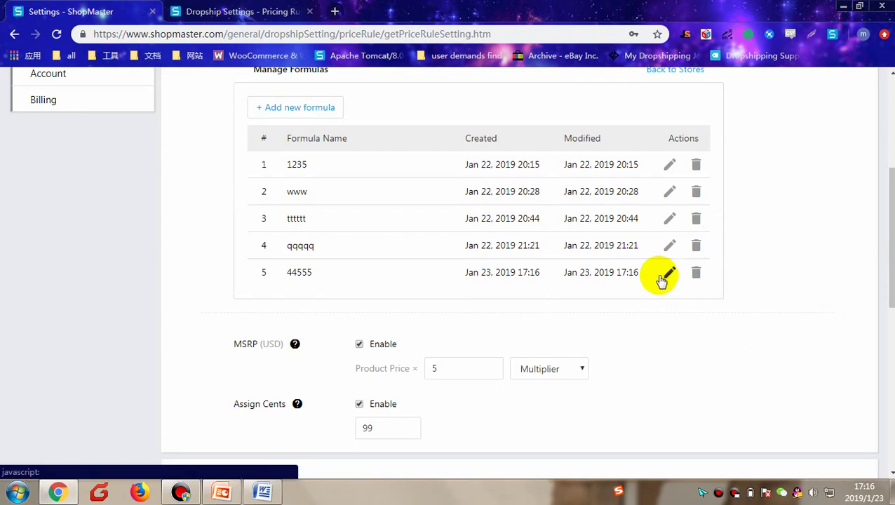
scroll(698, 280, up, 1)
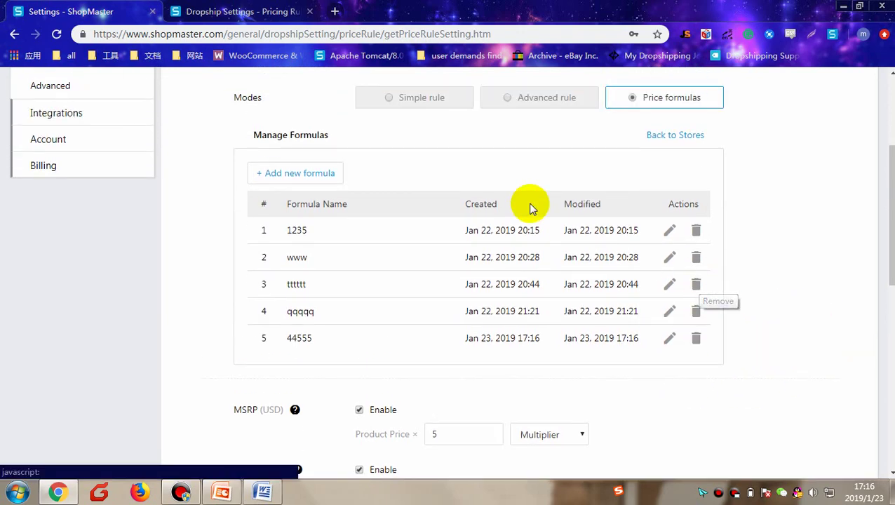
Step: Assign formula 44555 to the AliExpress and Amazon suppliers of the pml-toy store
click(681, 136)
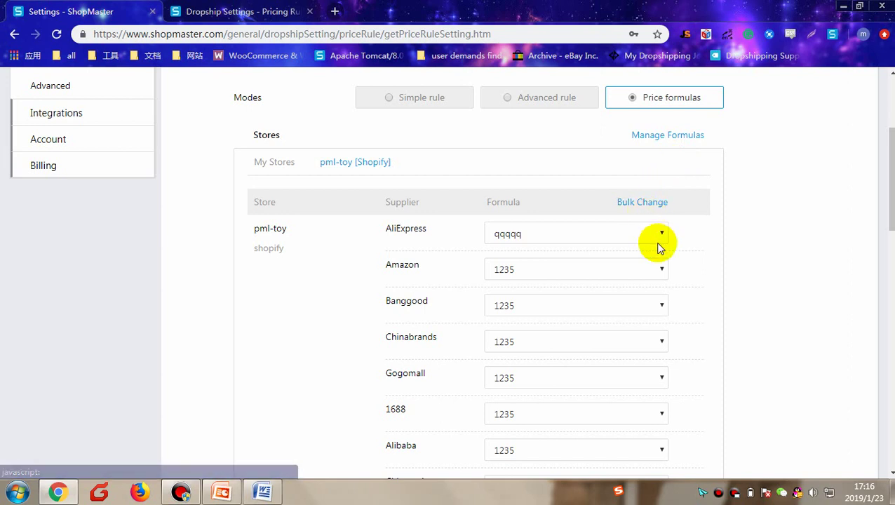
click(647, 239)
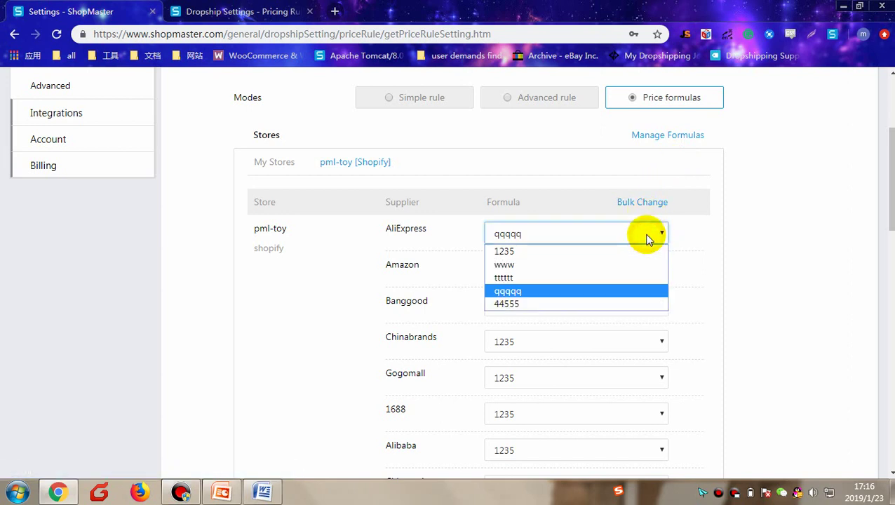
click(570, 309)
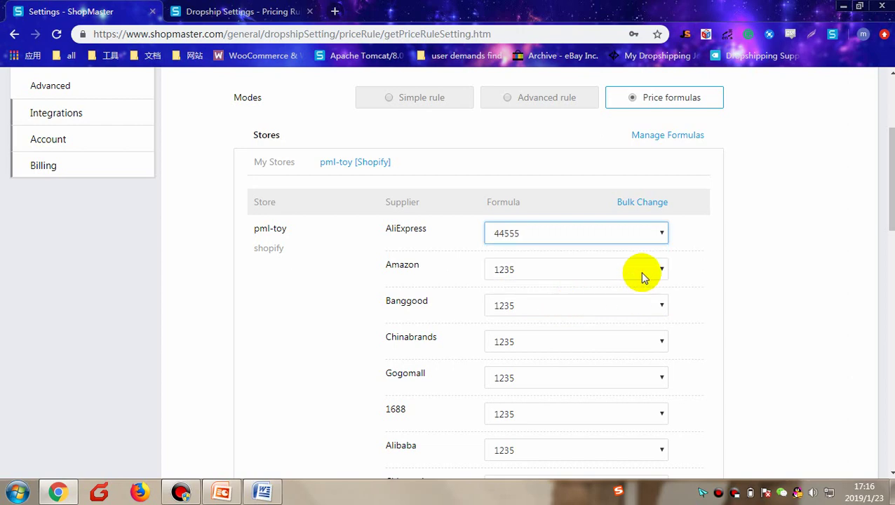
click(640, 271)
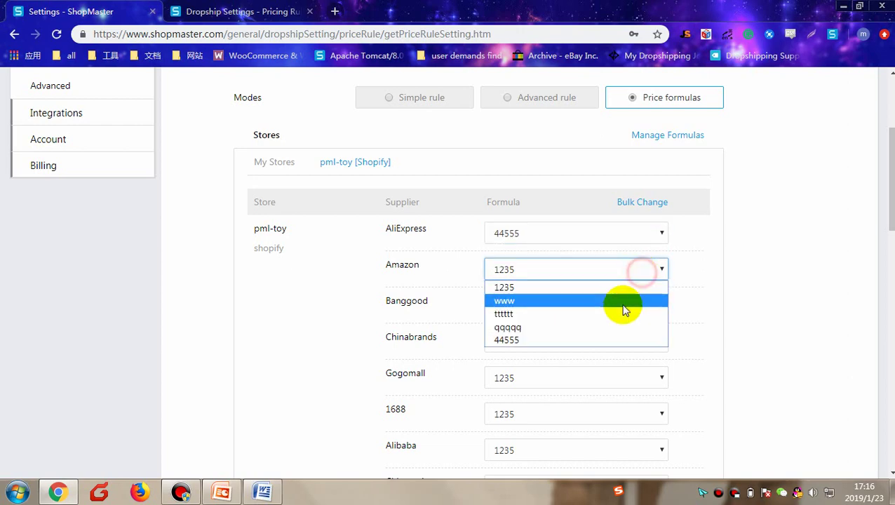
click(535, 342)
scroll(722, 295, up, 3)
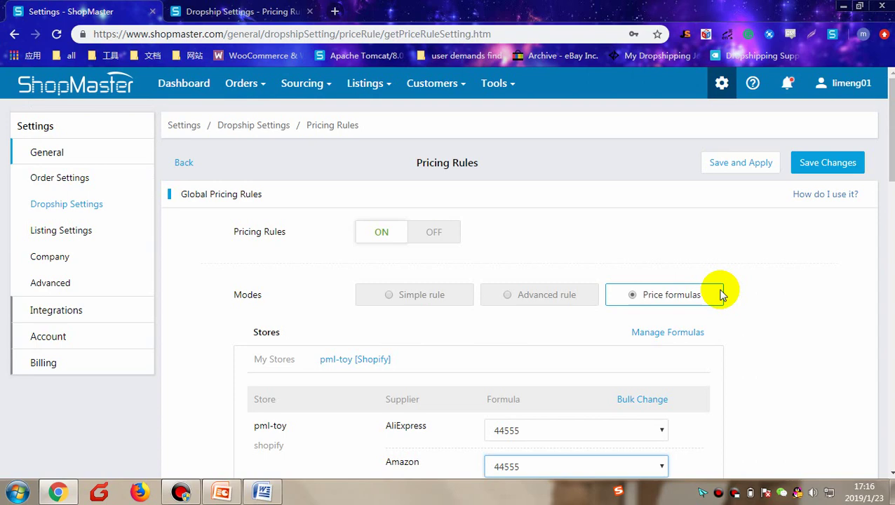
scroll(838, 207, down, 3)
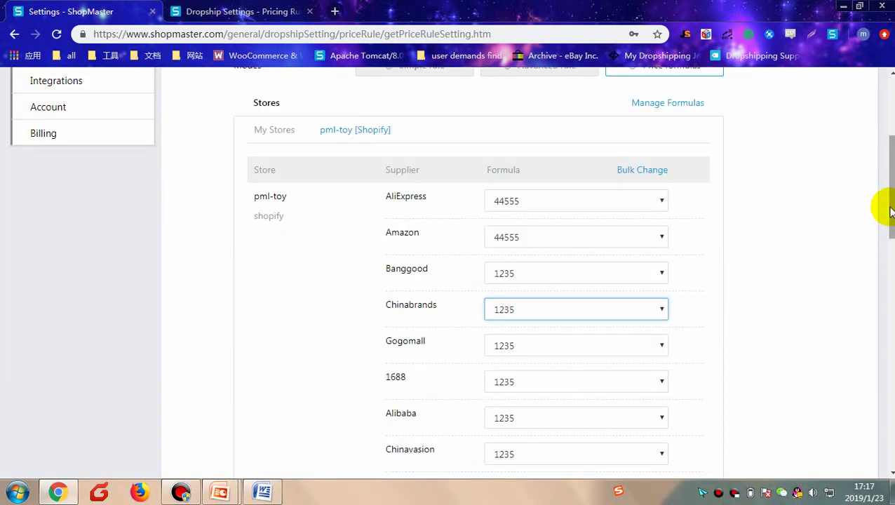
scroll(879, 203, up, 3)
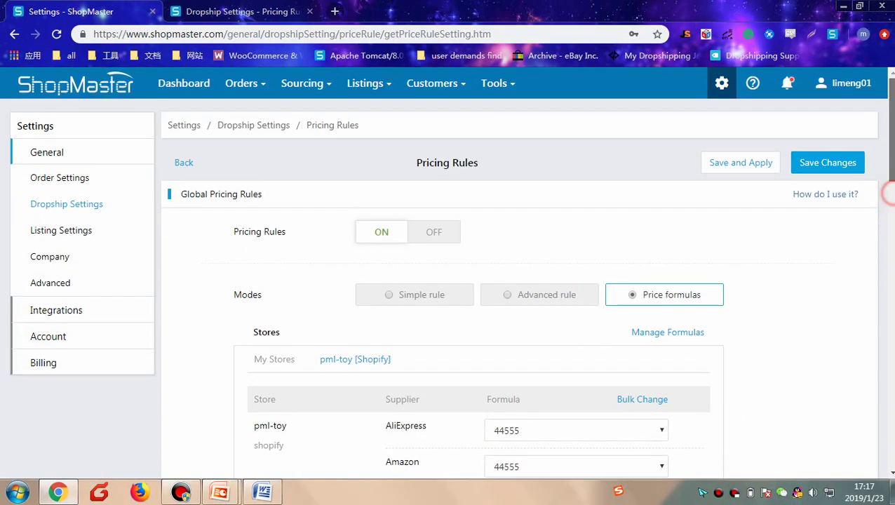
Step: Save the rules and apply them to pml-toy's draft and active listings
click(730, 168)
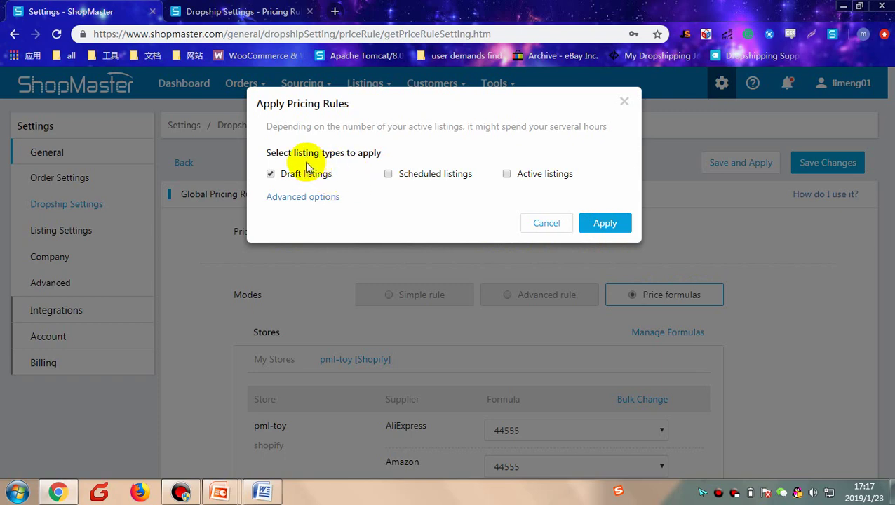
click(508, 175)
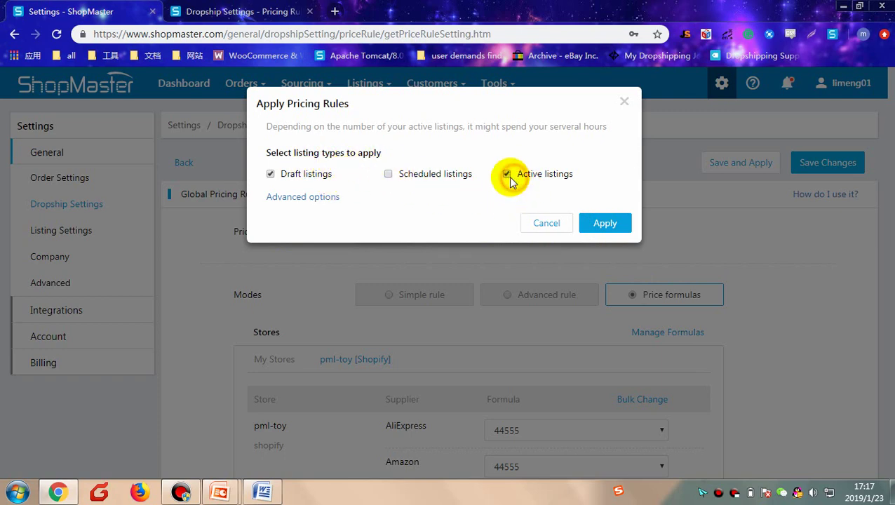
click(327, 201)
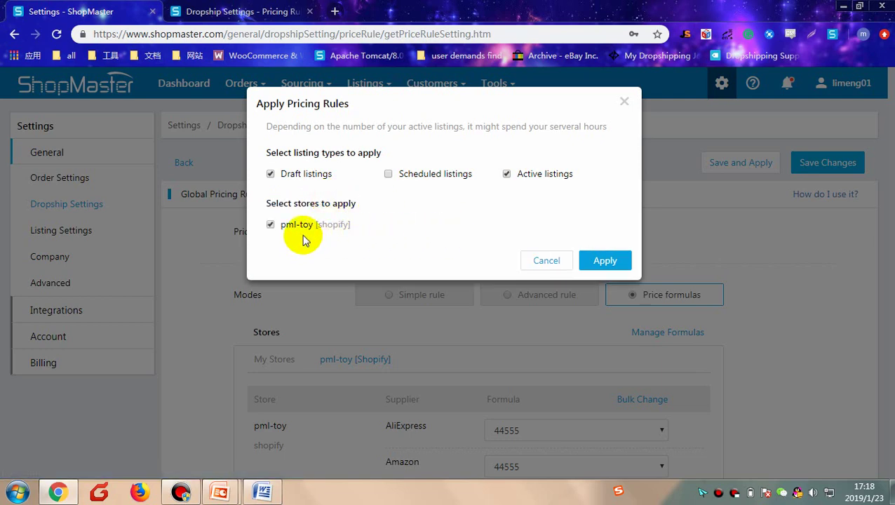
click(605, 261)
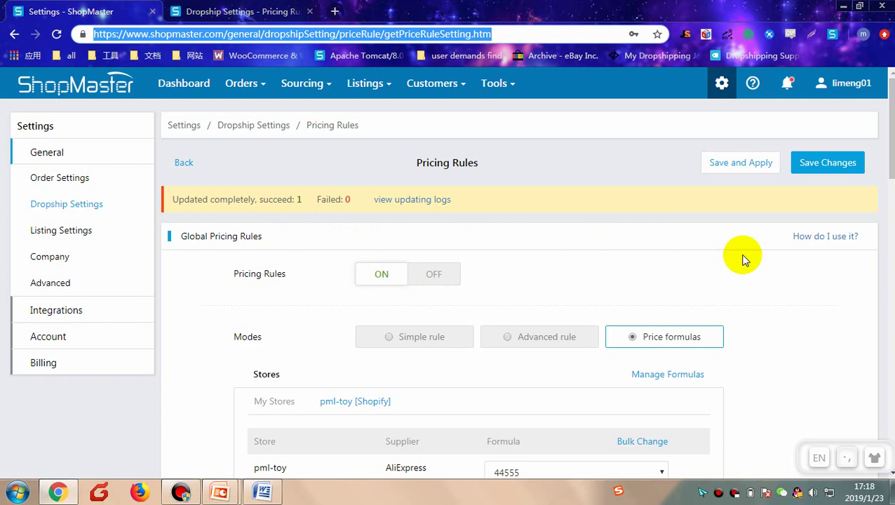
click(832, 174)
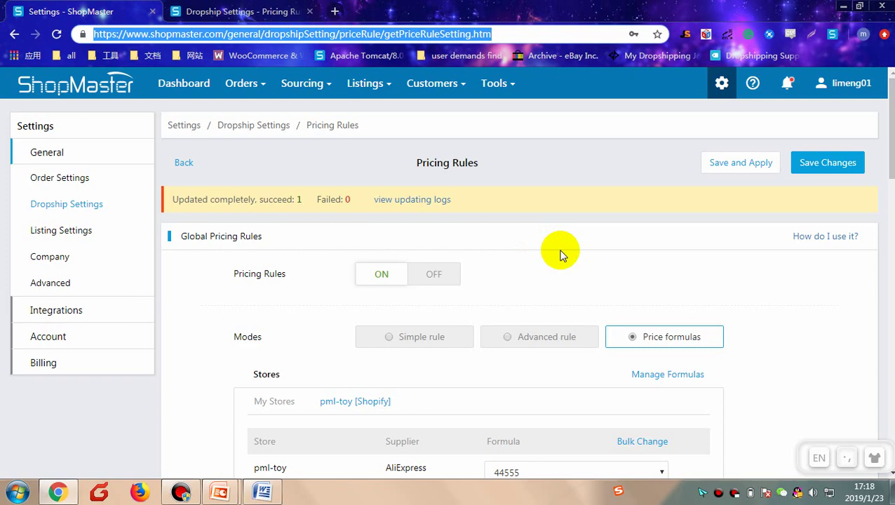
key(Tab)
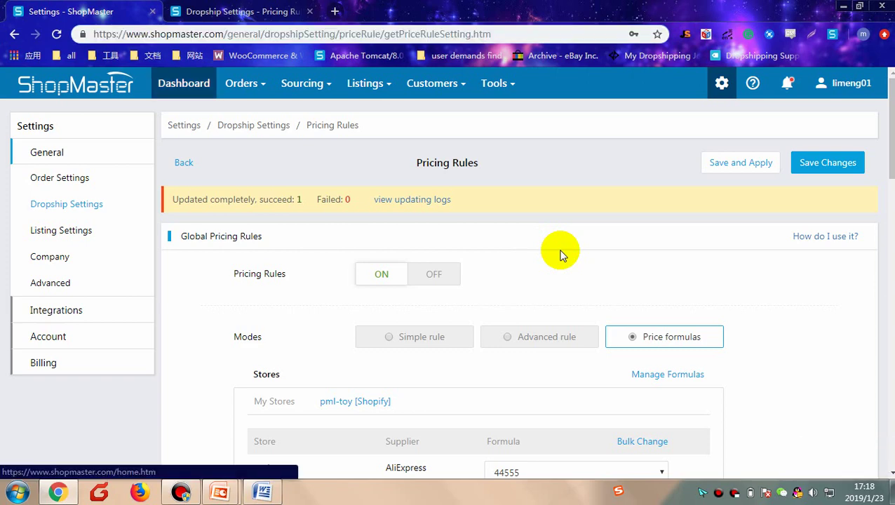